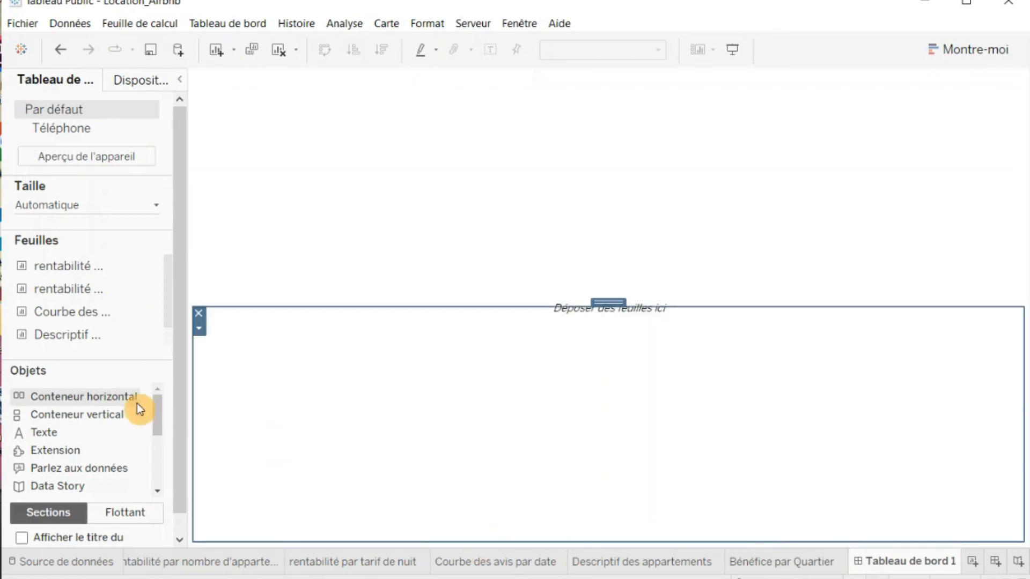
Add a horizontal container in the right half of the dashboard's bottom row and another as a full-width row across the top.
left_click_drag(111, 401, 593, 409)
left_click_drag(962, 443, 1014, 462)
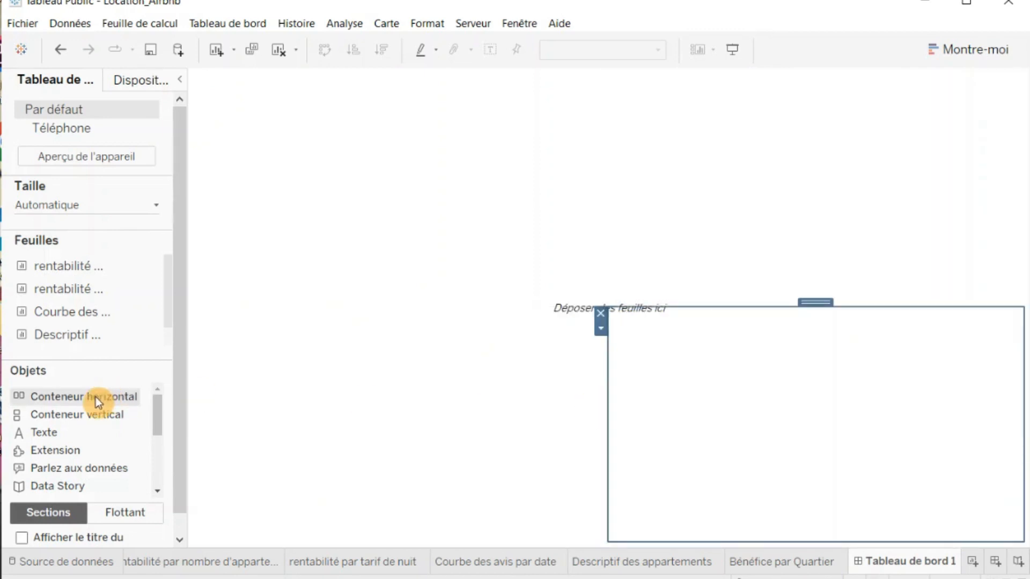
left_click_drag(96, 397, 336, 285)
left_click_drag(525, 103, 530, 92)
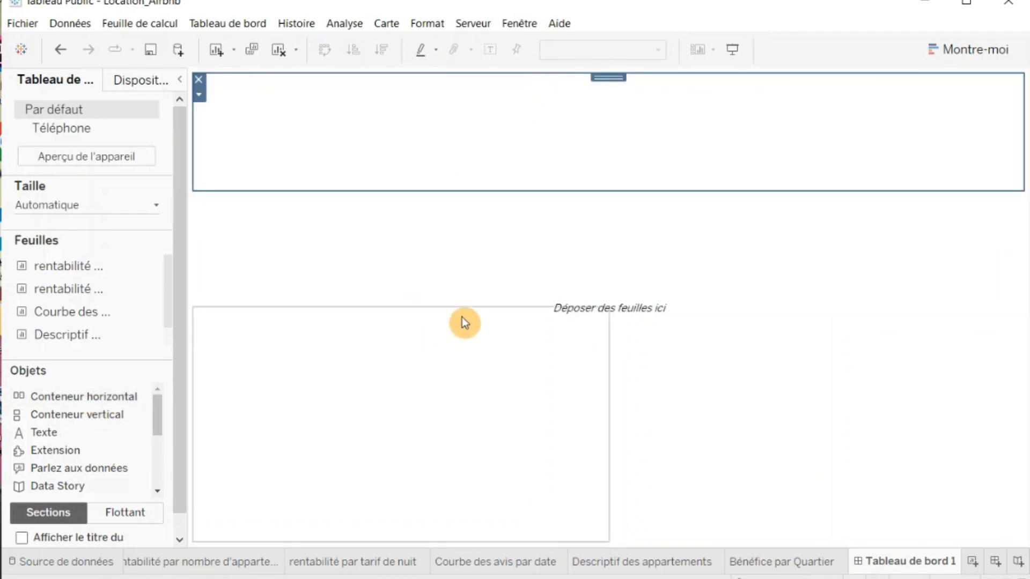
Reduce the height of the bottom row slightly and shrink the top container to a narrow header band.
left_click(414, 348)
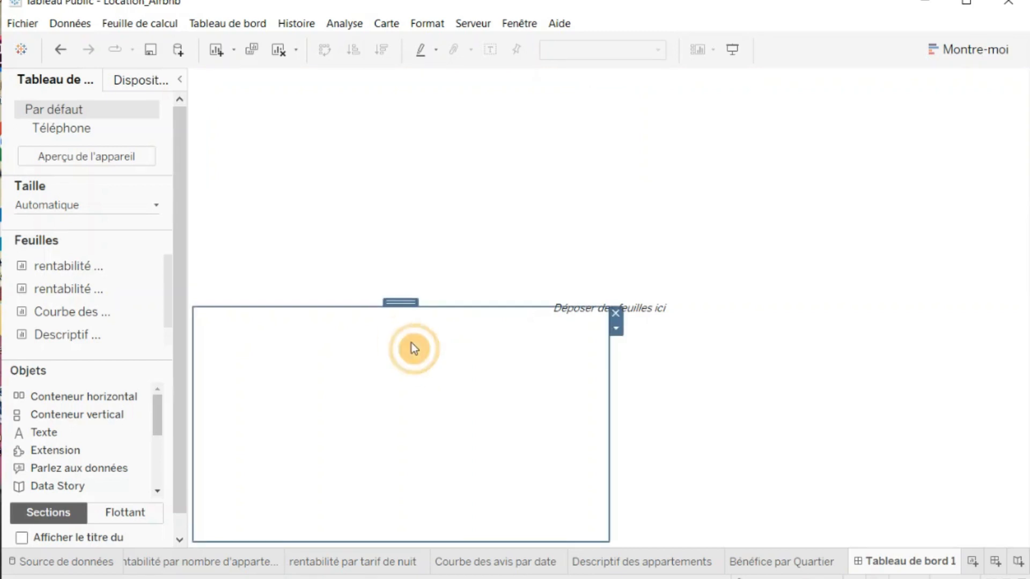
left_click_drag(390, 310, 398, 333)
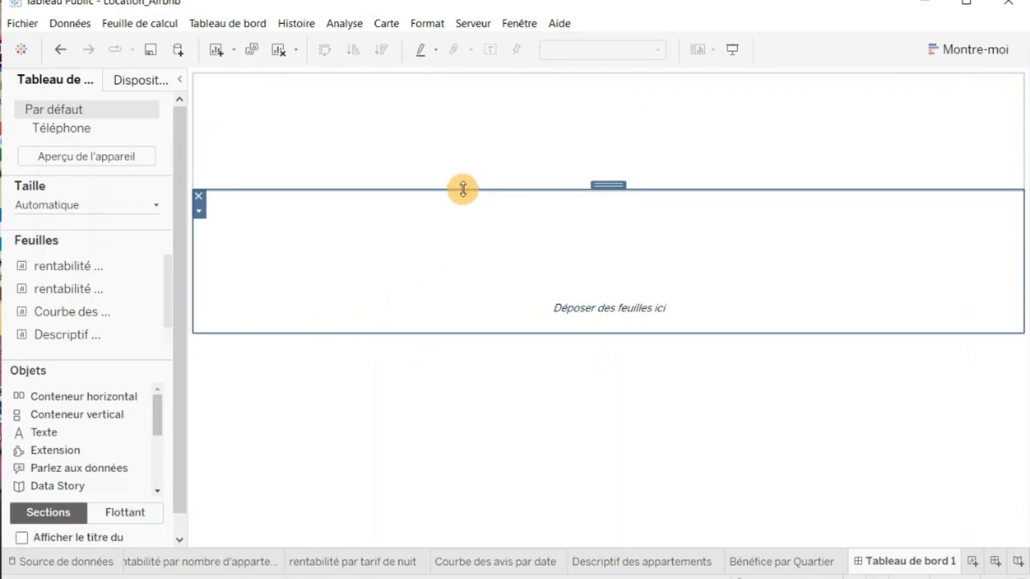
left_click_drag(463, 192, 457, 135)
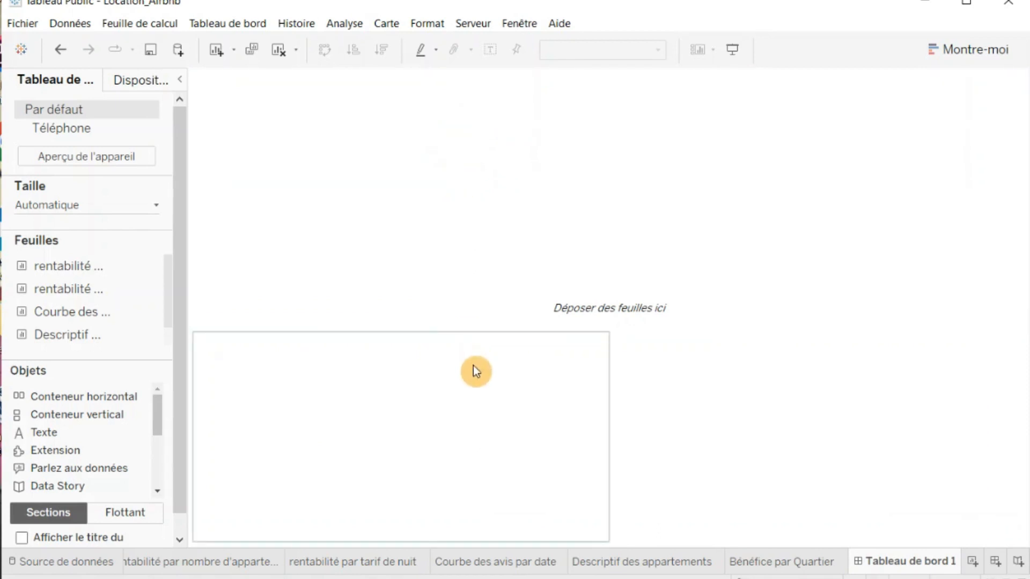
left_click(333, 351)
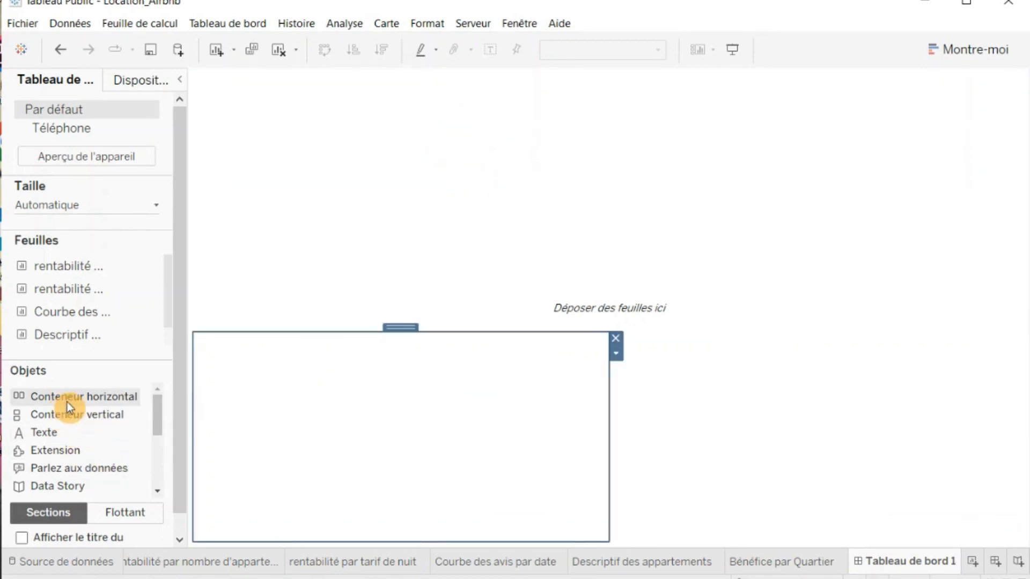
Add a horizontal container at the right end of the middle row and narrow it to under a third of the dashboard's width.
mouse_move(66, 401)
left_mouse_down()
mouse_move(392, 322)
mouse_move(1018, 250)
mouse_move(969, 239)
mouse_move(1009, 236)
left_mouse_up()
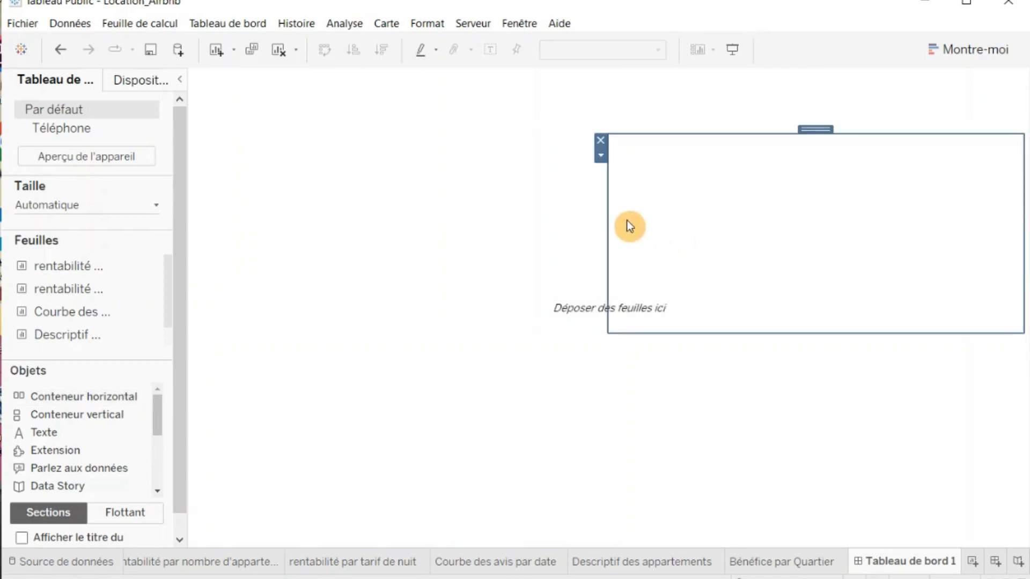
left_click_drag(608, 221, 774, 237)
left_click_drag(871, 237, 452, 394)
left_click(764, 425)
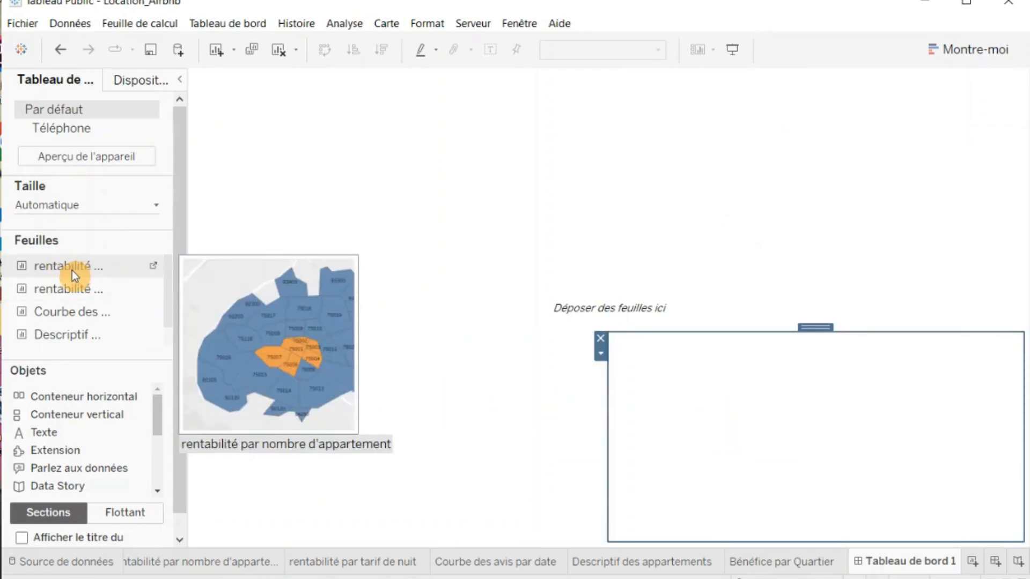
Place the sheet "rentabilité par nombre d'appartement" in the bottom row's left container and hide its title.
left_click_drag(72, 270, 236, 392)
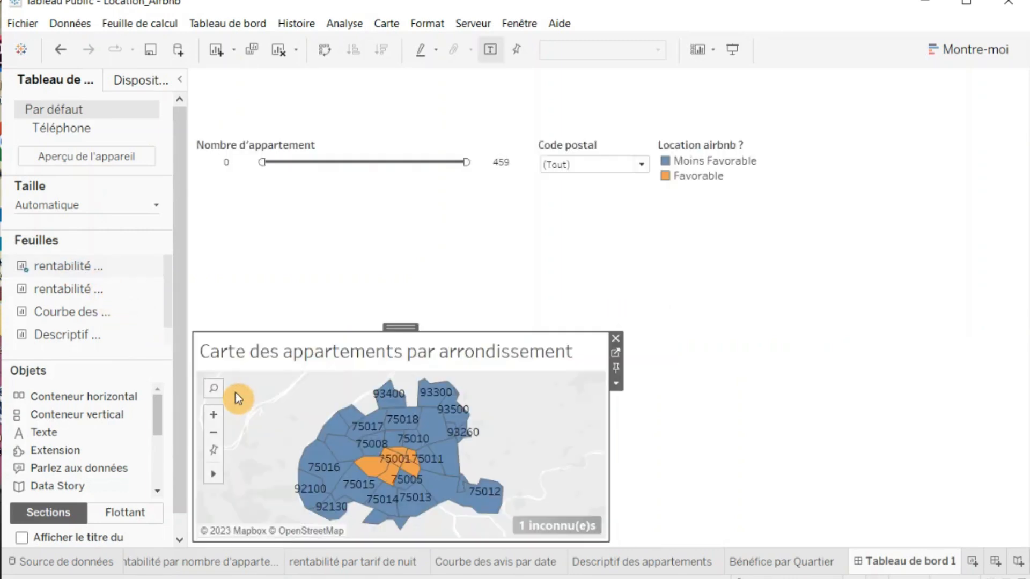
left_click(619, 388)
left_click(632, 388)
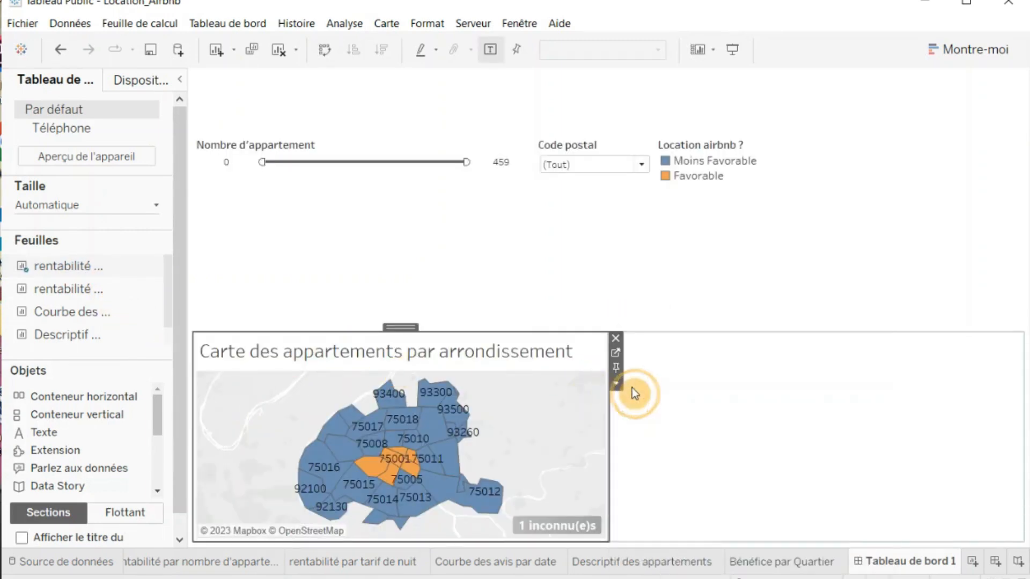
Remove the Code postal and Nombre d'appartement filters shown for the apartment-count map.
left_click(618, 388)
mouse_move(665, 433)
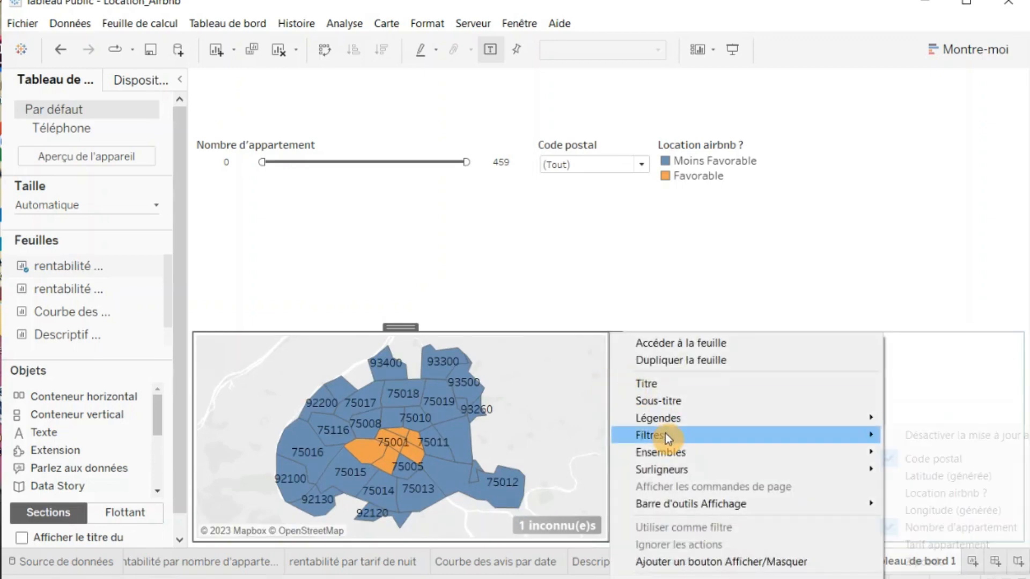
left_click(937, 458)
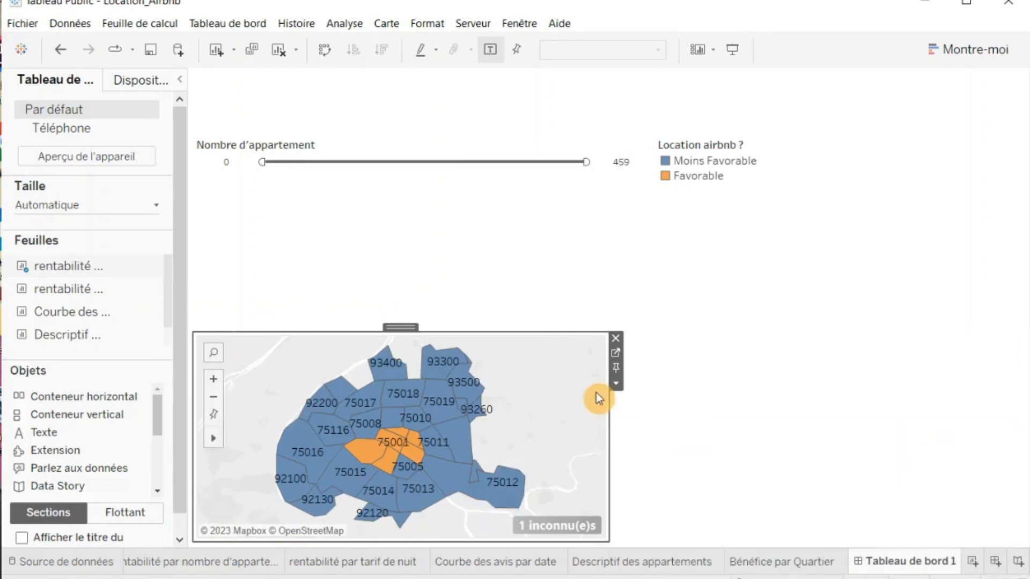
left_click(615, 384)
mouse_move(805, 471)
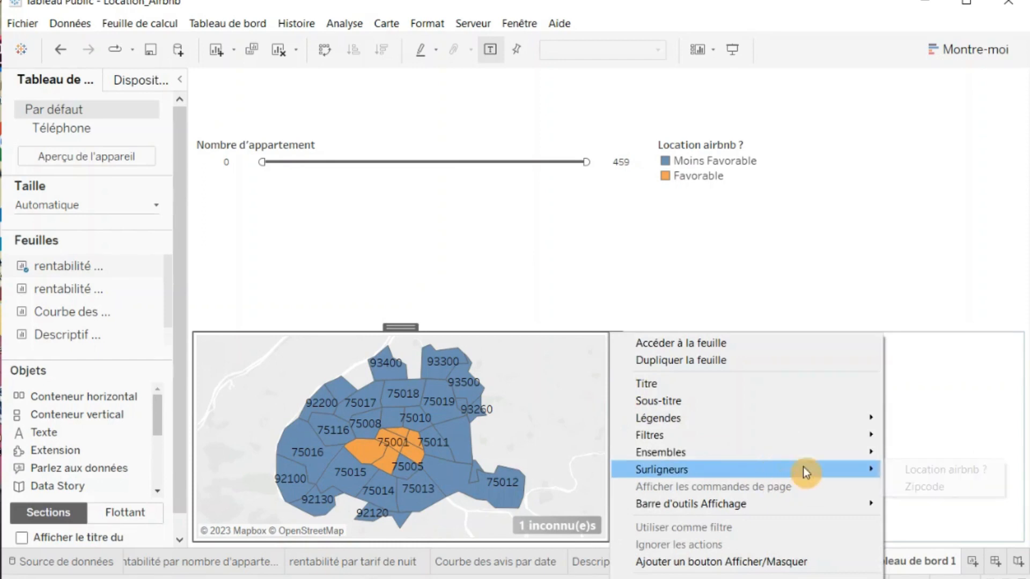
mouse_move(833, 437)
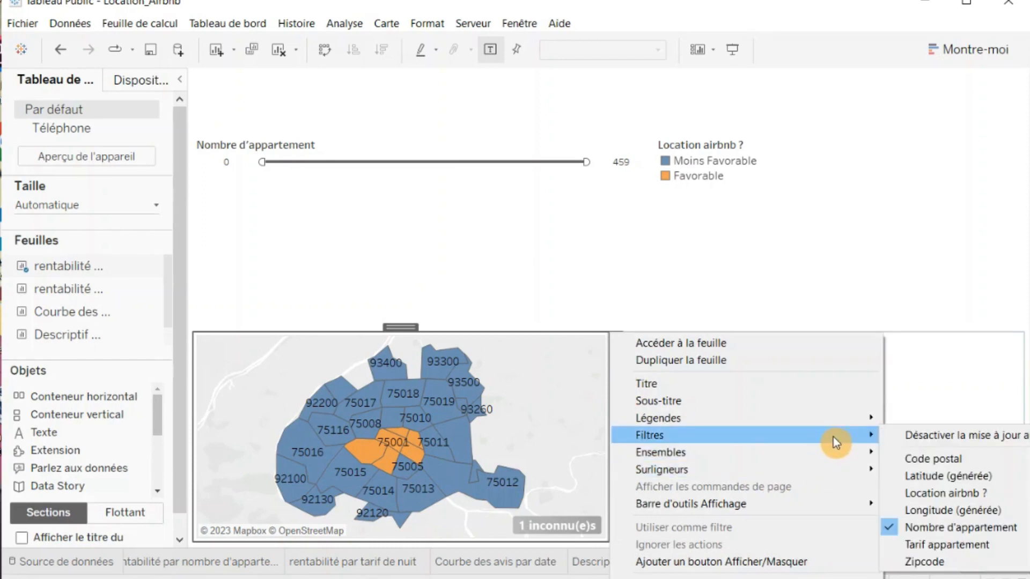
left_click(919, 532)
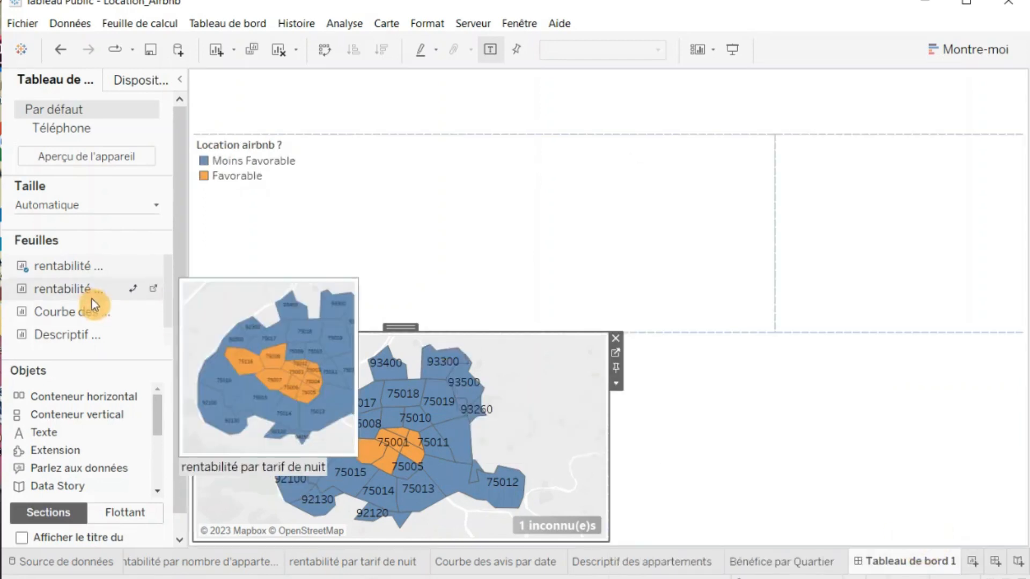
Place the sheet "rentabilité par tarif de nuit" in the bottom row's right container and hide its title.
left_click_drag(81, 292, 674, 432)
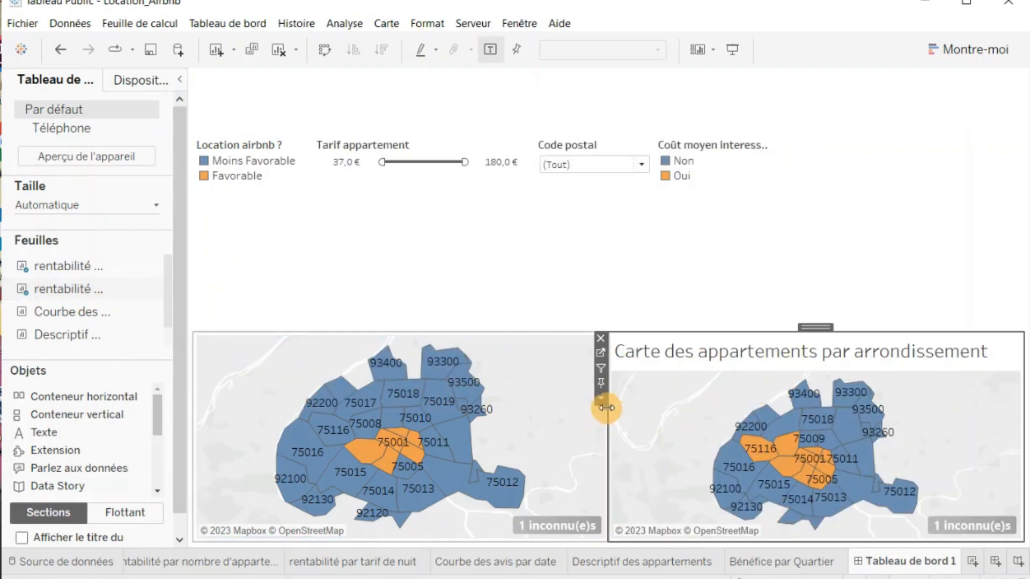
left_click(599, 398)
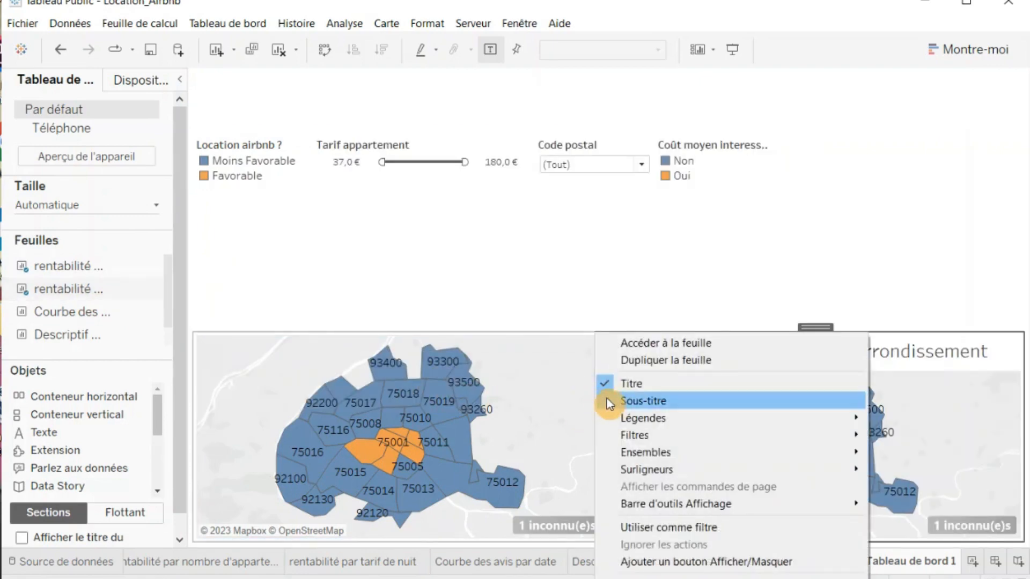
left_click(606, 385)
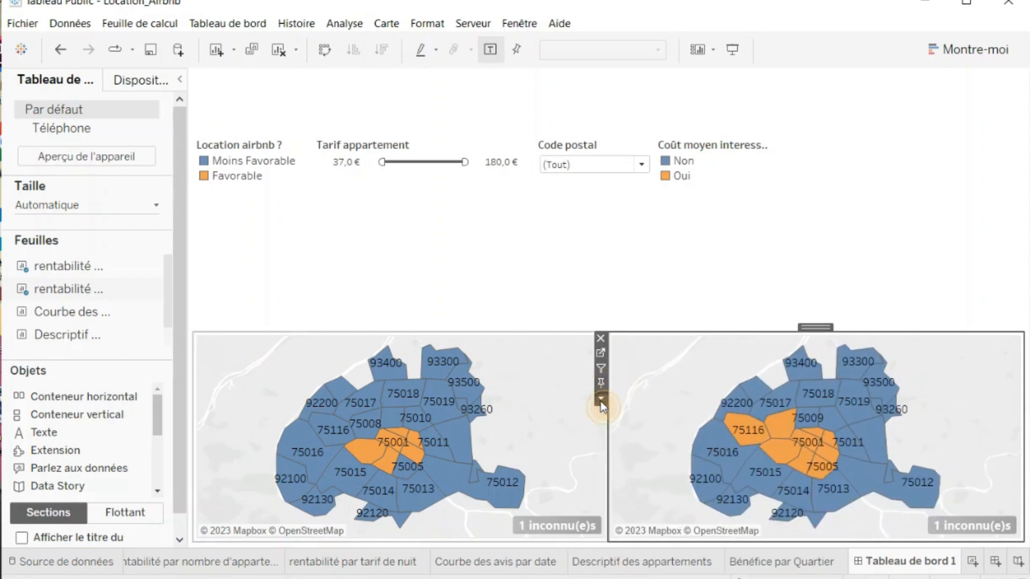
Remove the Code postal and Tarif appartement filters shown for the nightly-rate map.
left_click(600, 401)
mouse_move(777, 439)
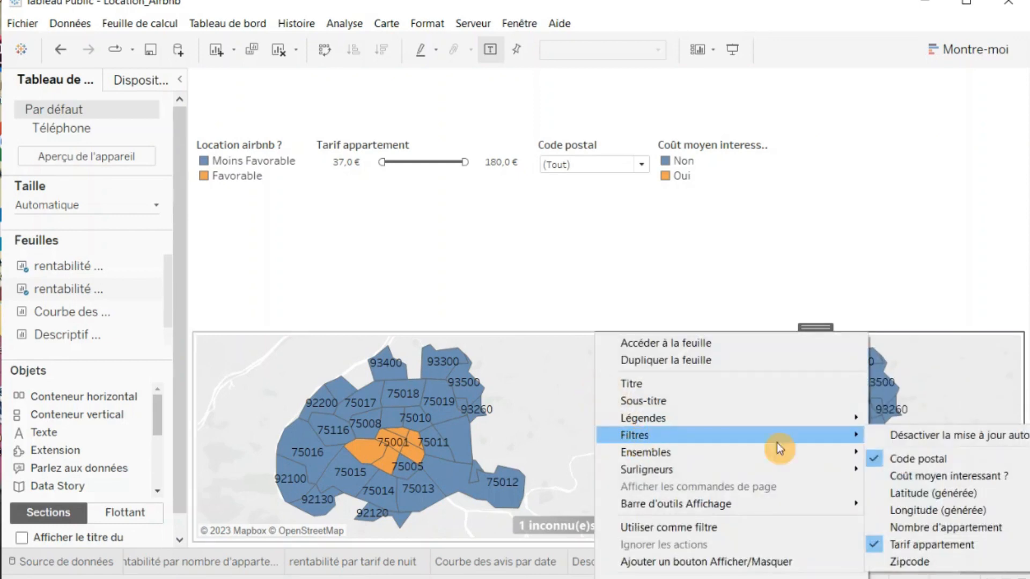
left_click(910, 457)
left_click(600, 400)
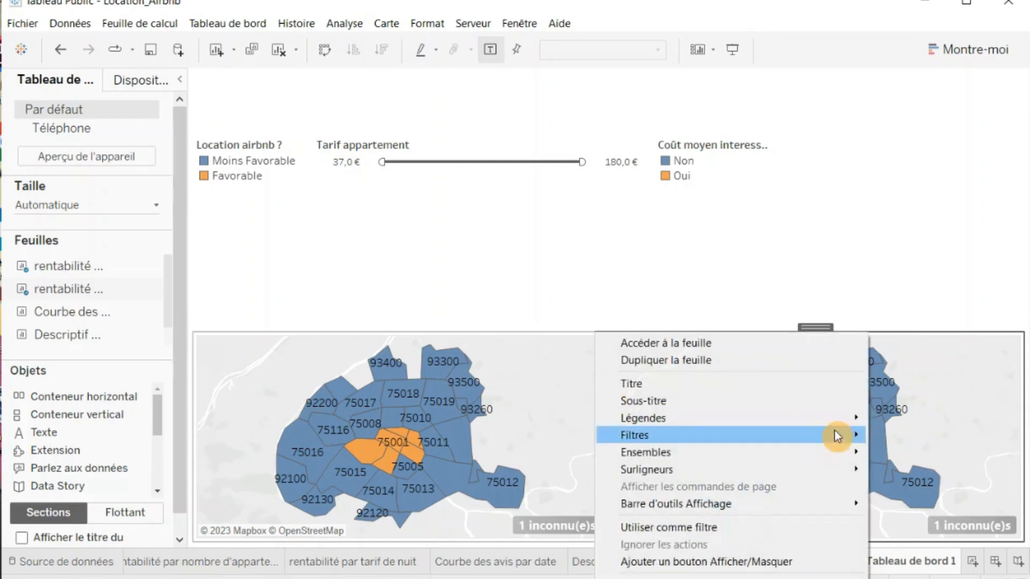
mouse_move(832, 436)
left_click(883, 546)
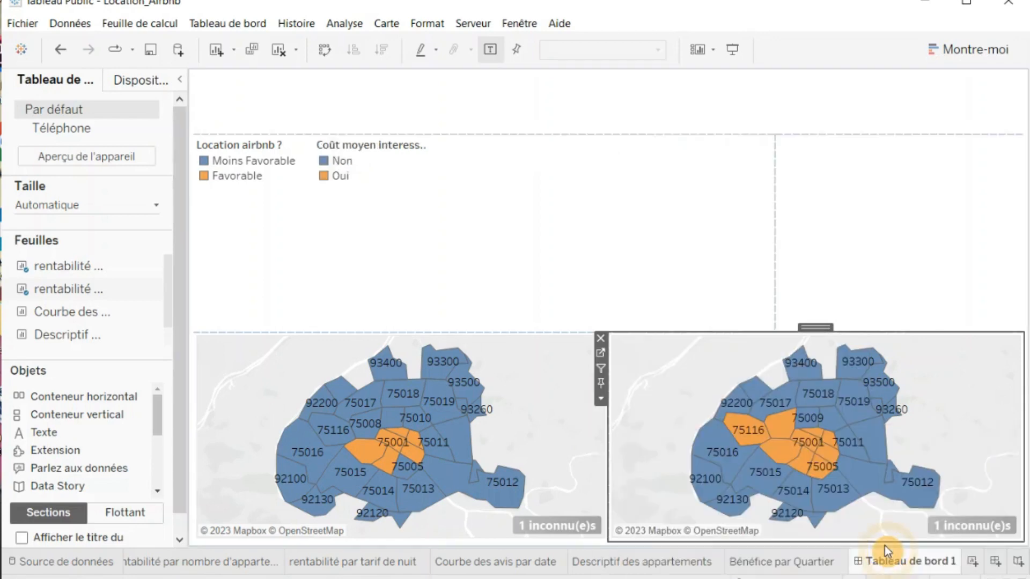
Move the "Coût moyen interessant ?" legend into the middle row's right container and stack the "Location airbnb ?" legend beneath it.
left_click(435, 446)
left_click(341, 155)
left_click(344, 176)
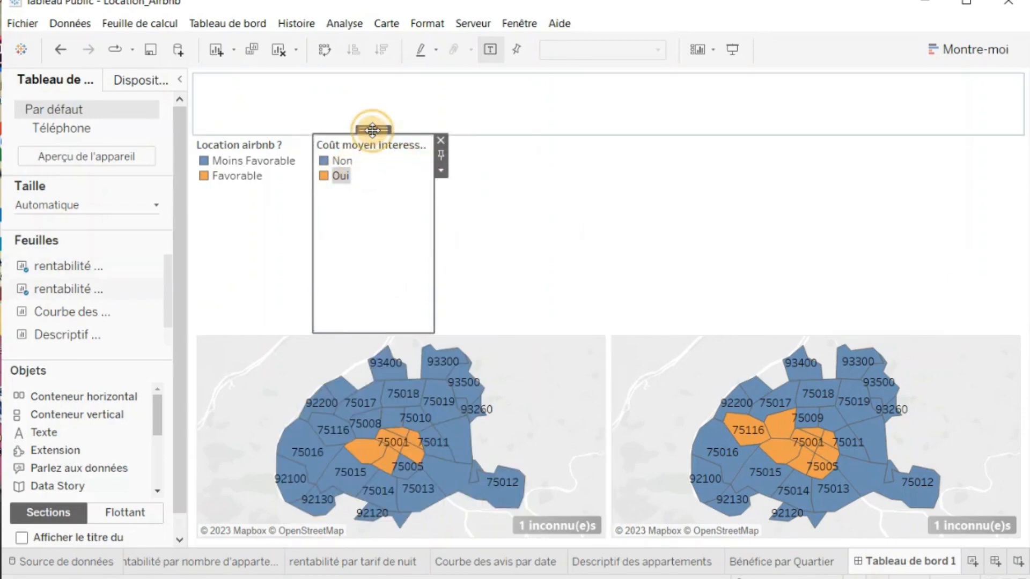
left_click_drag(372, 130, 828, 177)
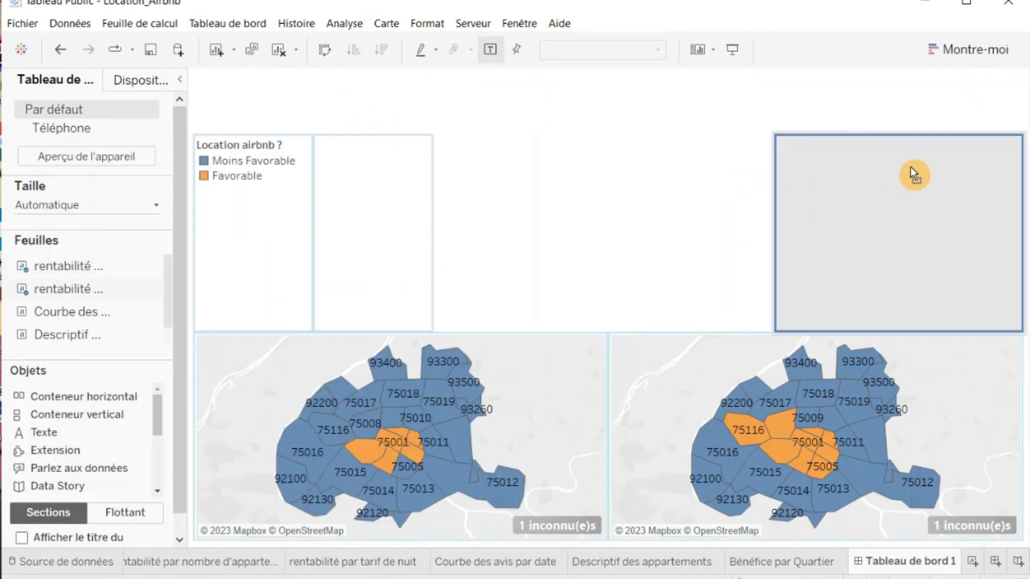
left_click_drag(910, 168, 910, 167)
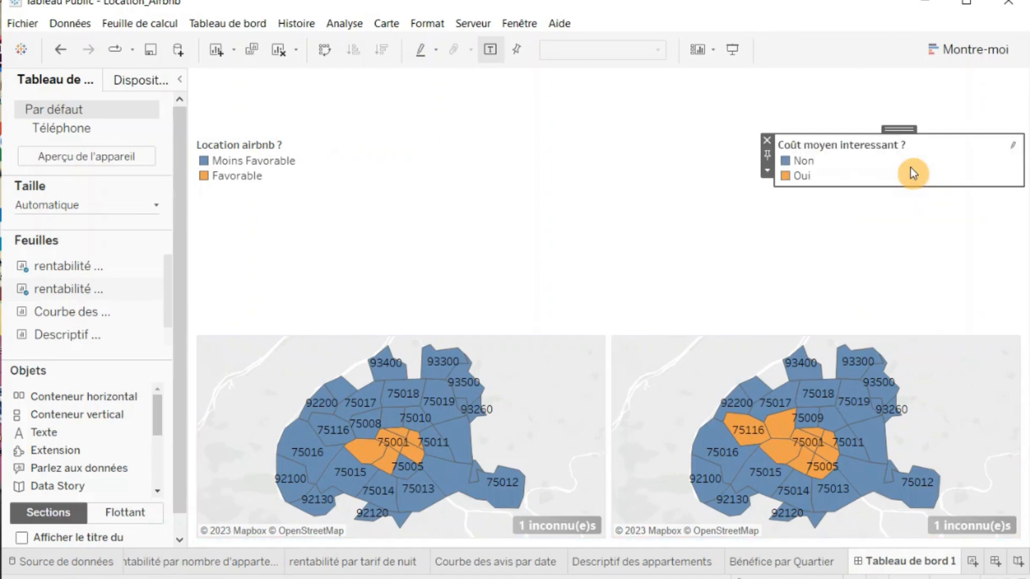
left_click(236, 147)
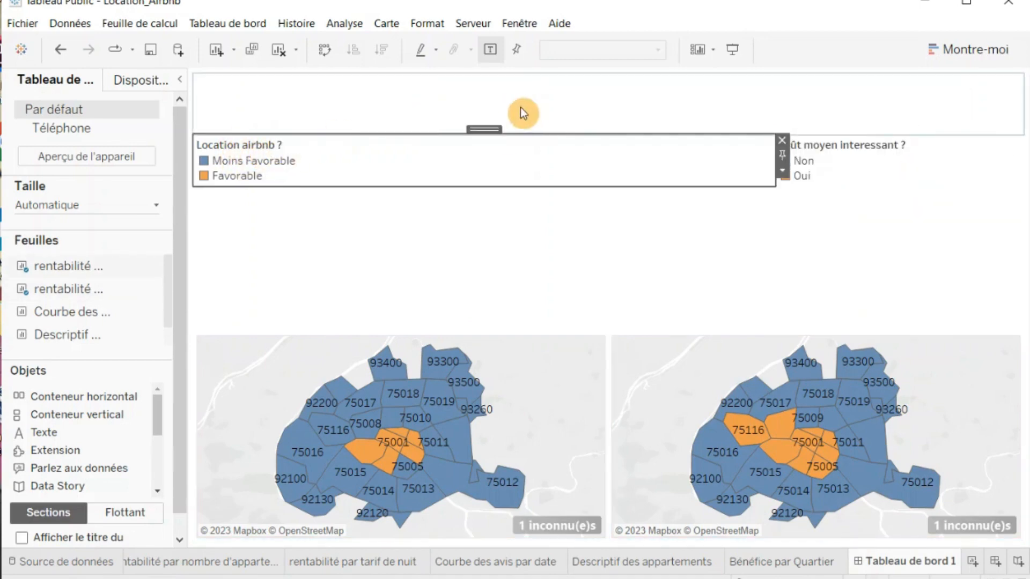
left_click_drag(486, 128, 831, 229)
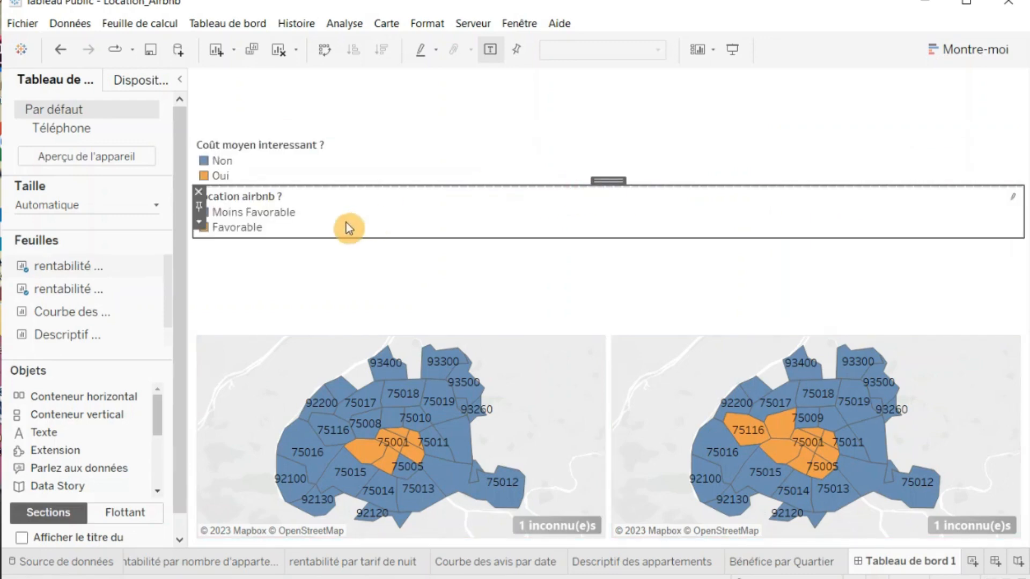
left_click(361, 275)
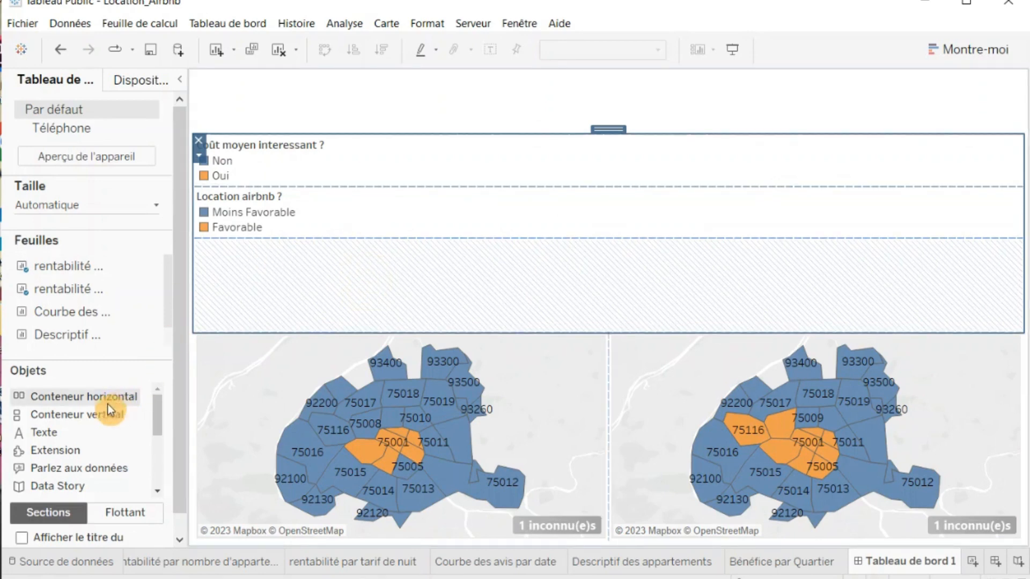
Add a horizontal container to the left of the stacked legends and widen it so the legends fill only a narrow column.
left_click_drag(75, 400, 197, 185)
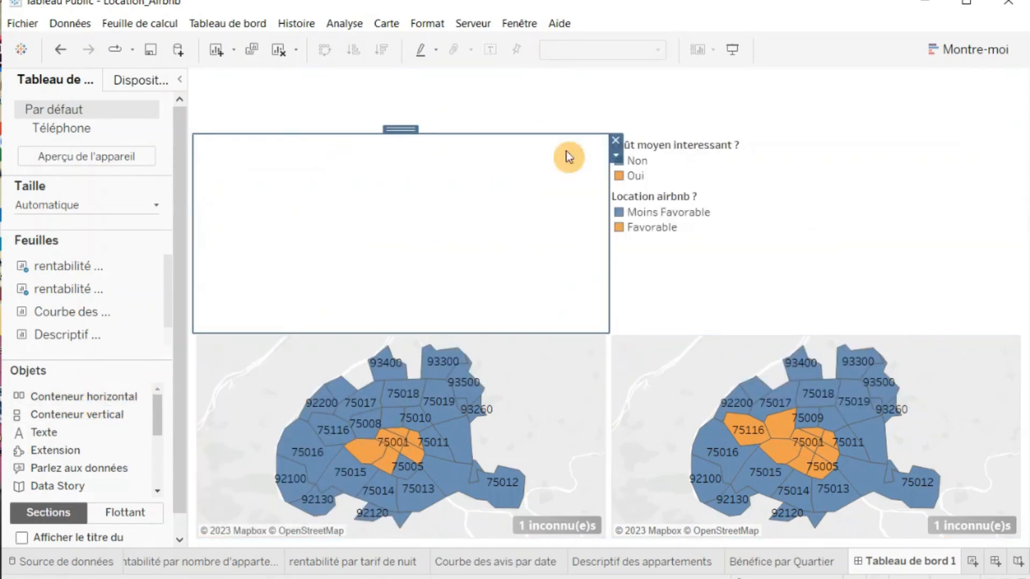
left_click(670, 215)
left_click(673, 276)
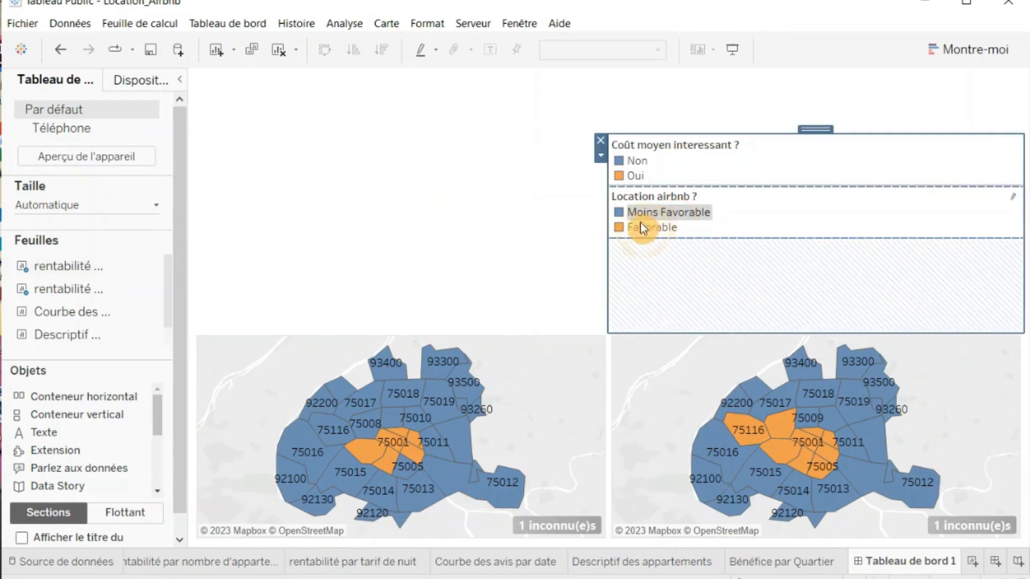
left_click_drag(608, 213, 846, 231)
left_click(699, 250)
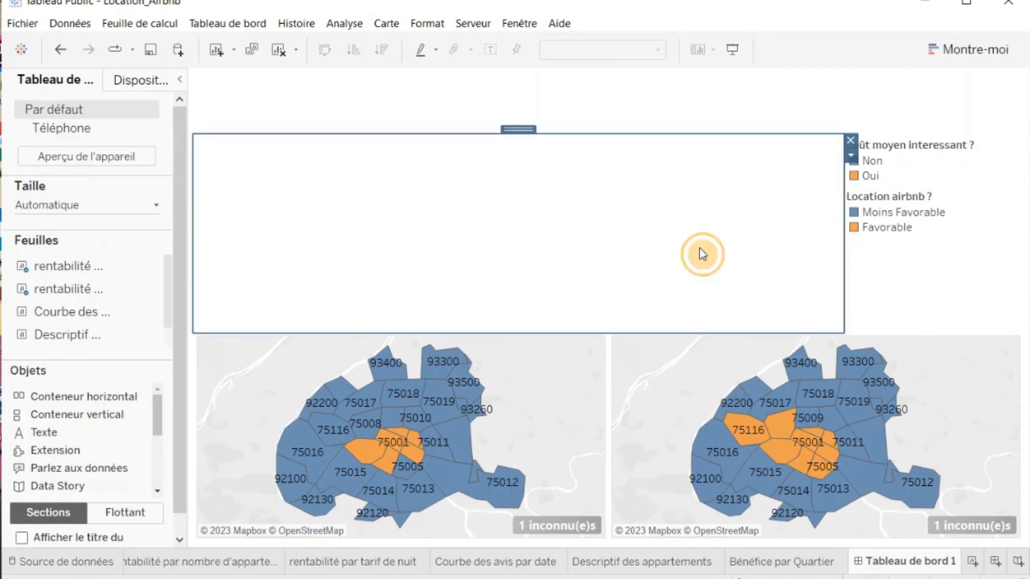
Place the sheet "Courbe des avis par date" in the empty container beside the legends and hide its title.
mouse_move(102, 325)
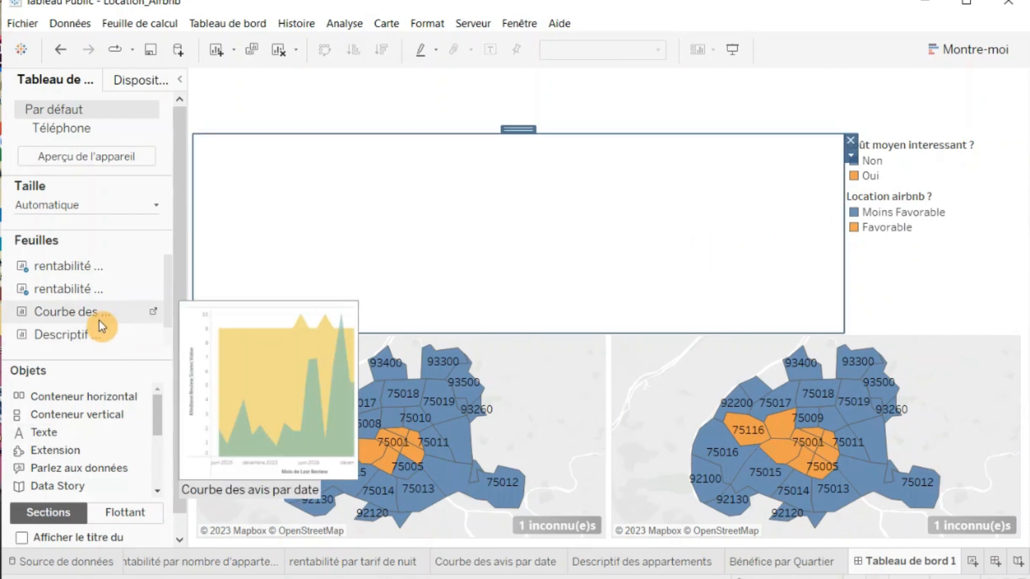
mouse_move(63, 319)
left_click_drag(59, 318, 418, 214)
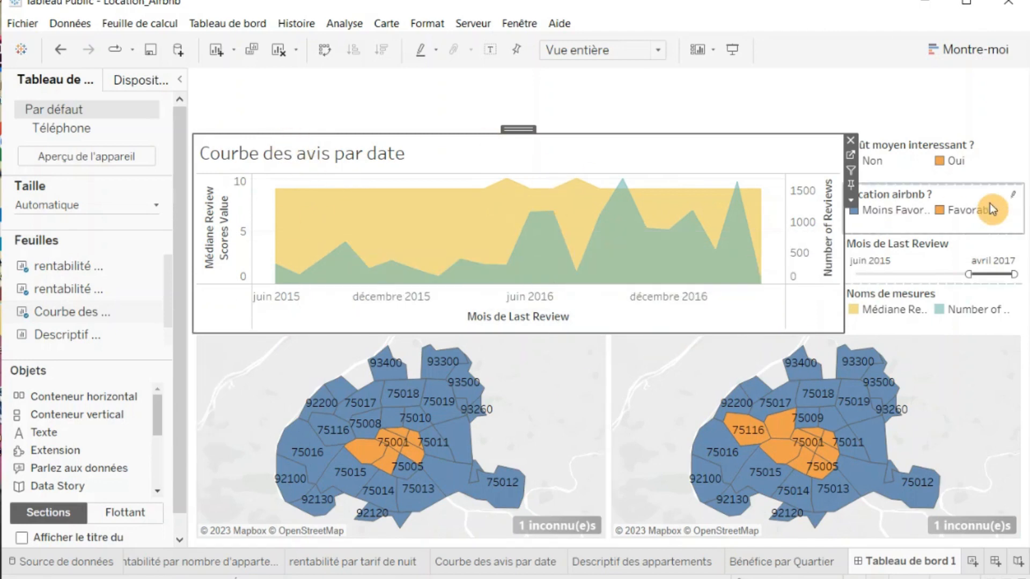
left_click(850, 200)
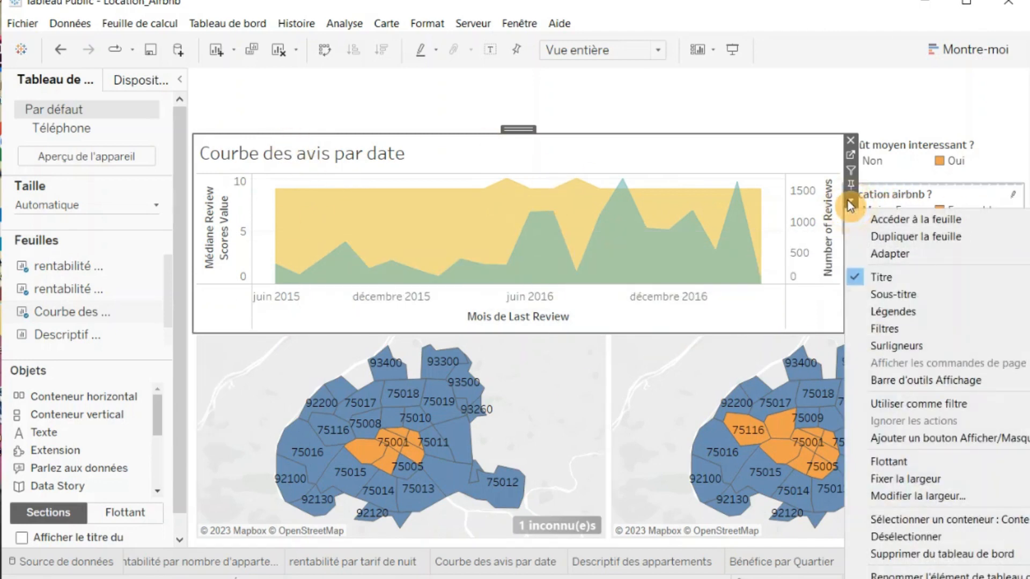
left_click(871, 282)
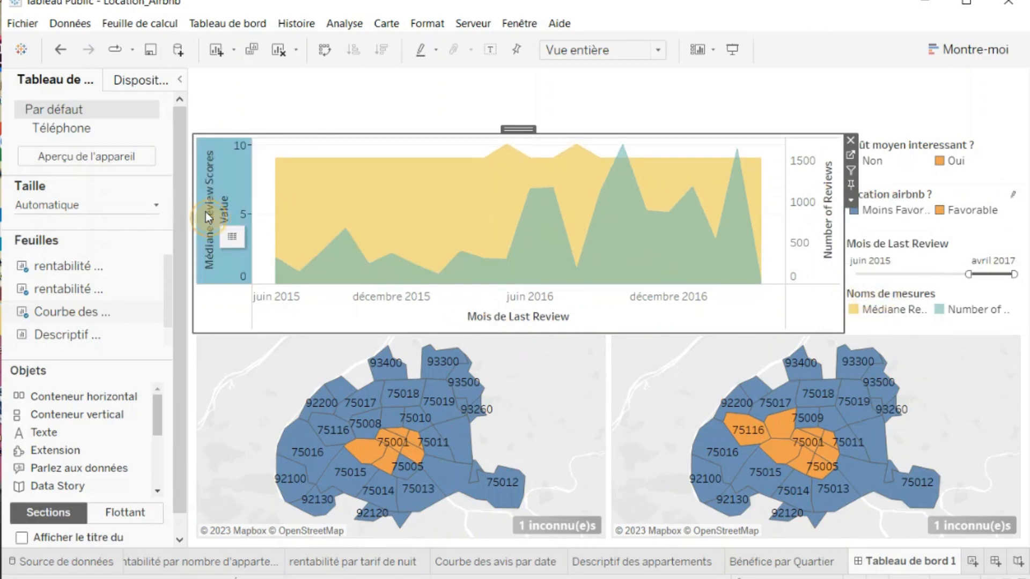
Clear the custom title "Médiane Review Scores Value" from the review curve's vertical axis.
double_click(218, 198)
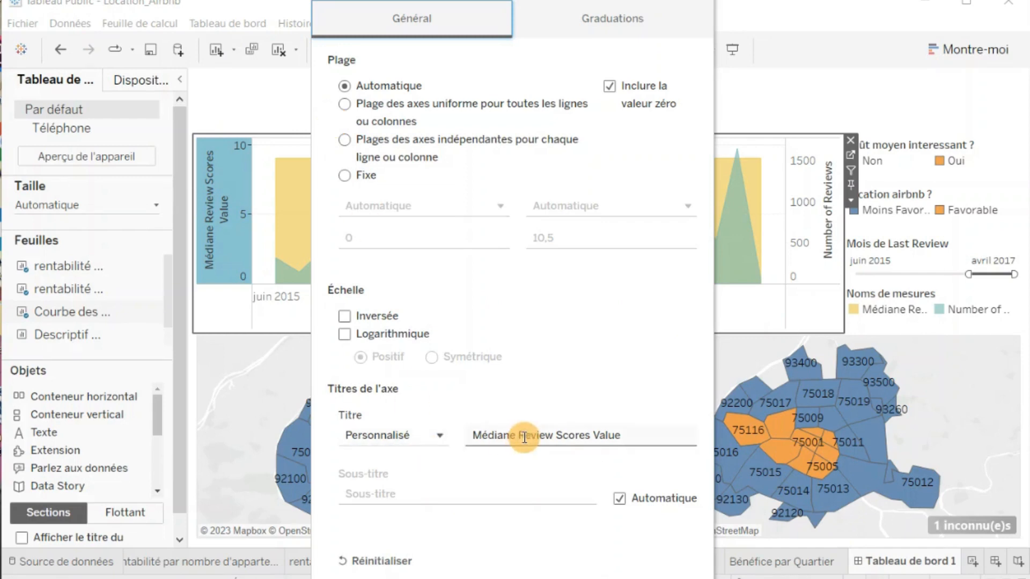
left_click(638, 432)
left_click_drag(638, 433, 471, 428)
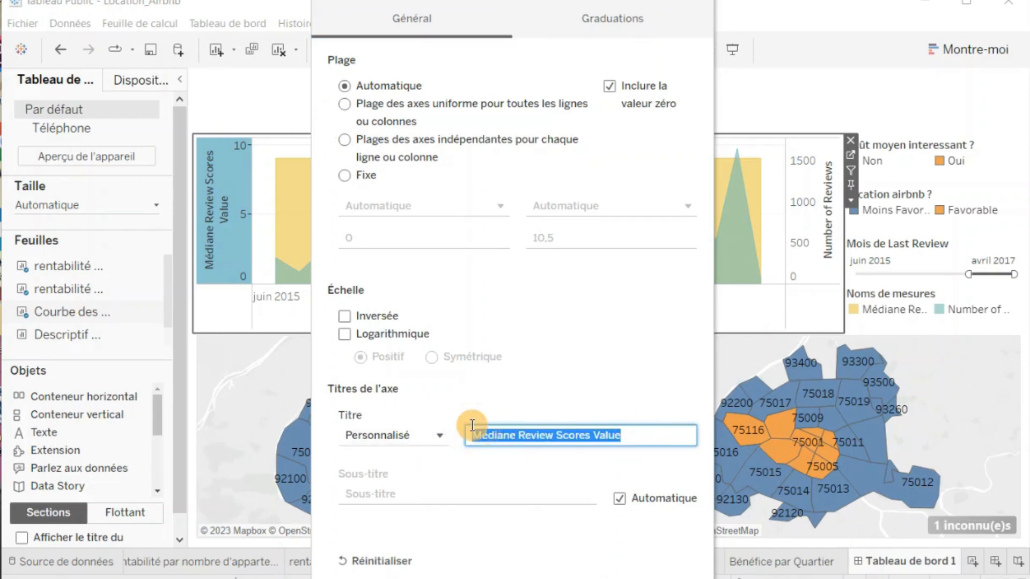
left_click(471, 425)
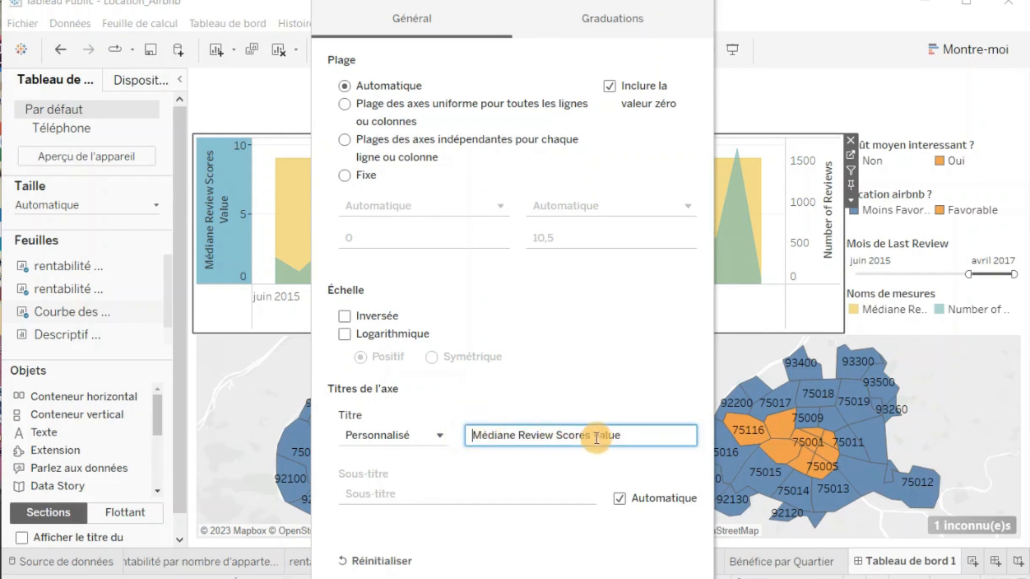
left_click_drag(628, 433, 461, 446)
left_click(431, 440)
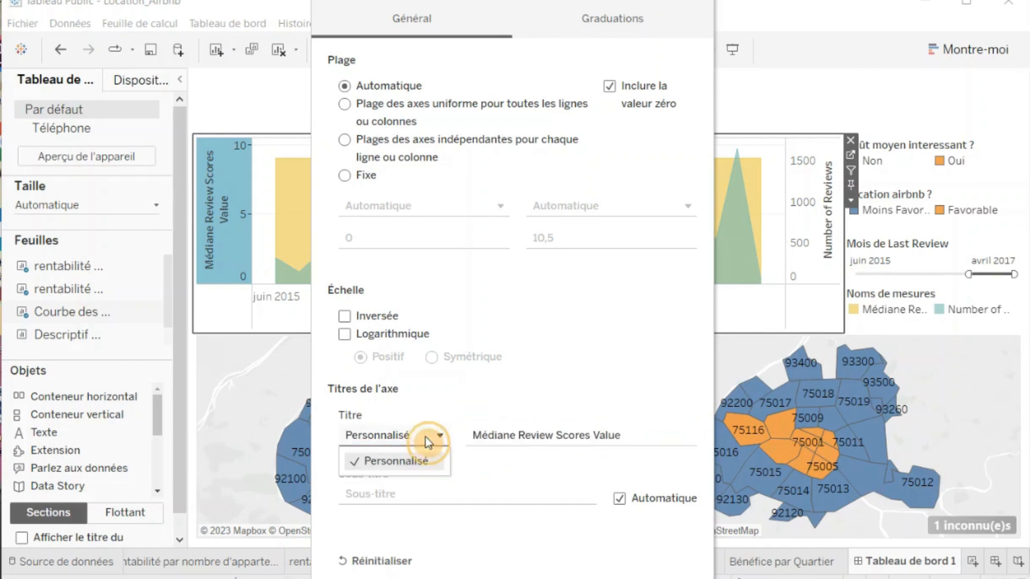
left_click_drag(638, 444, 483, 436)
key("BackSpace")
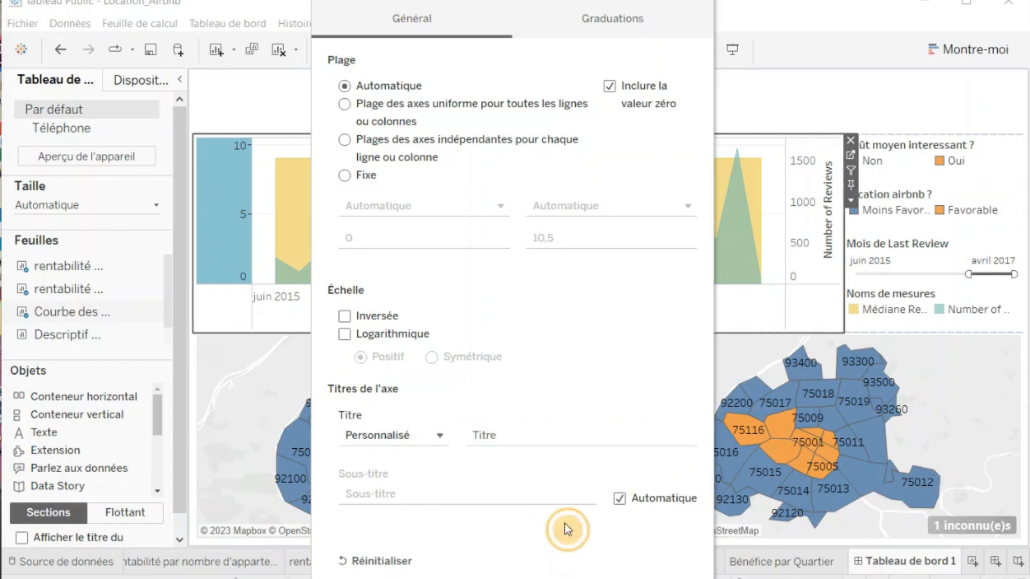
left_click(785, 124)
Clear the custom title "Number of Reviews" from the review curve's secondary vertical axis.
left_click(825, 229)
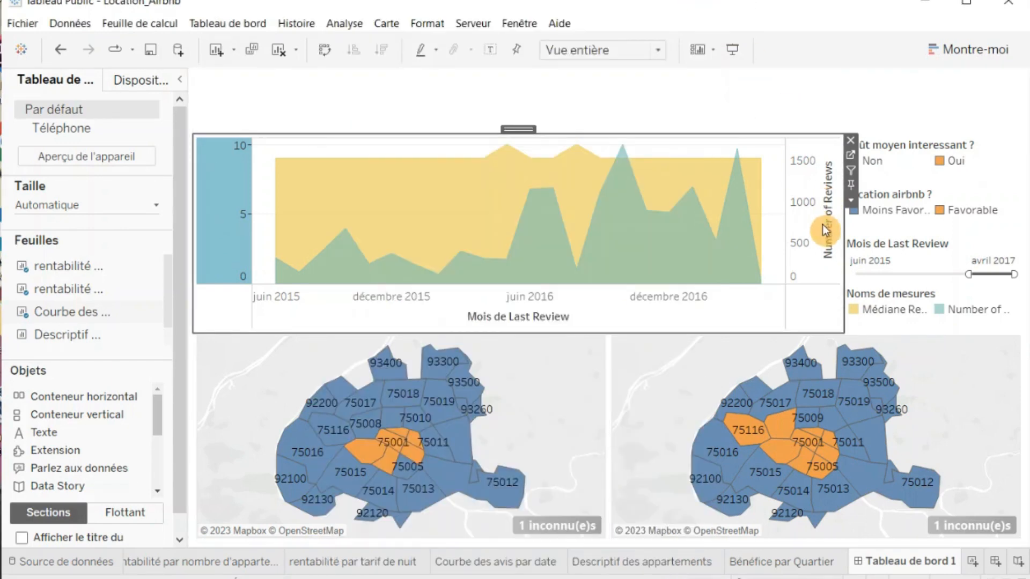
double_click(829, 234)
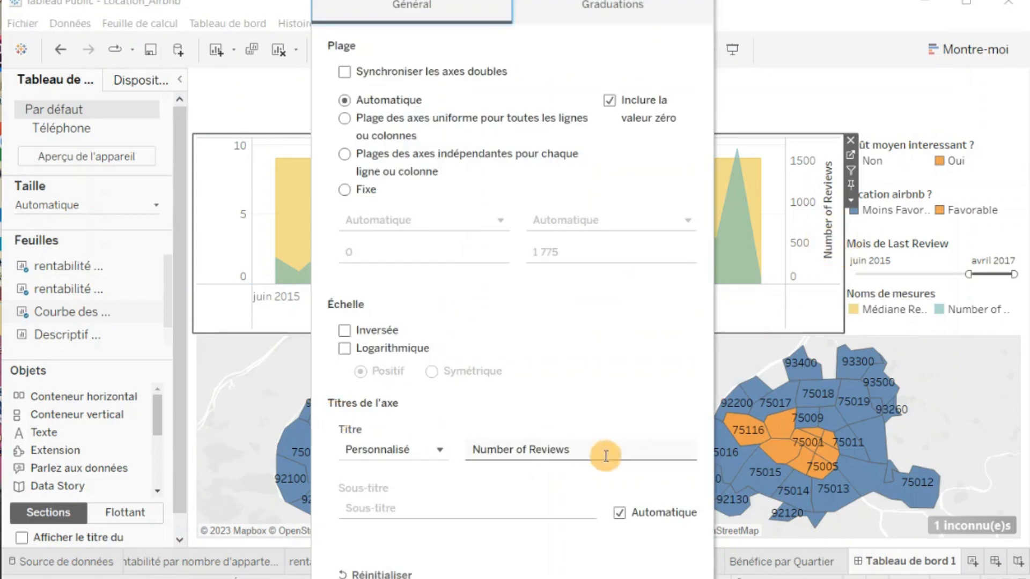
left_click_drag(594, 452, 472, 451)
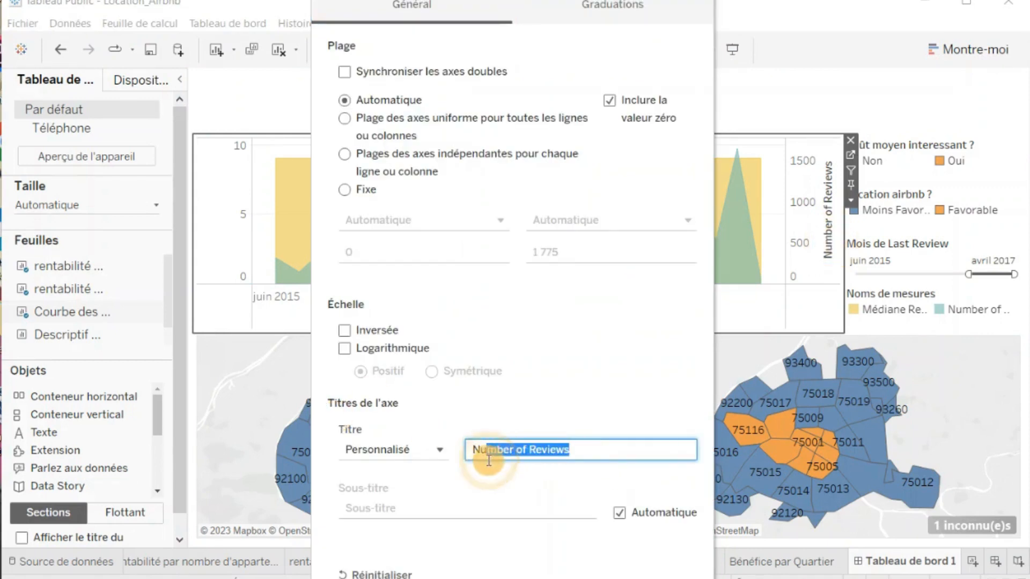
key("BackSpace")
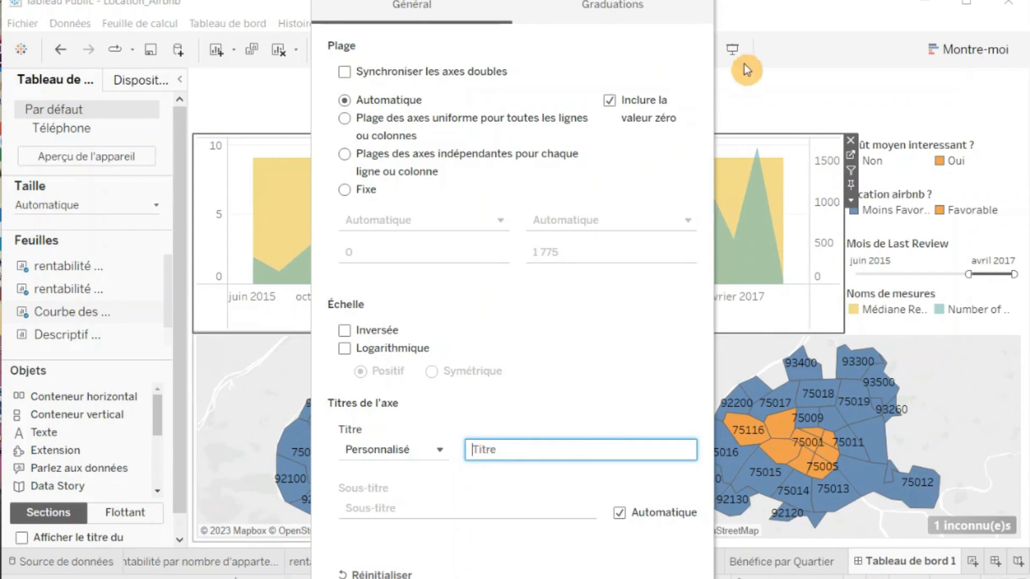
left_click(730, 15)
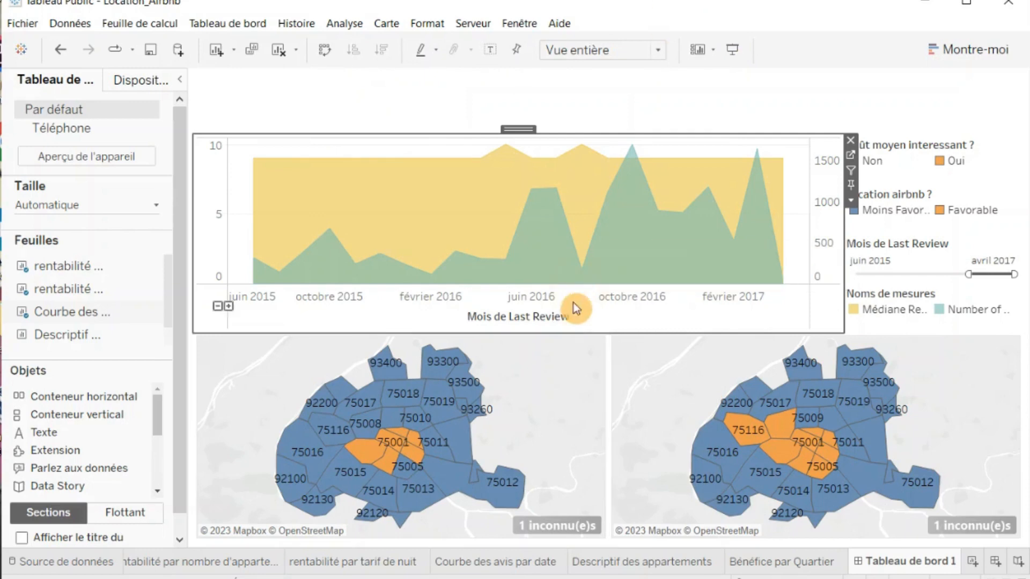
Clear the custom title "Mois de Last Review" from the review curve's date axis.
right_click(541, 318)
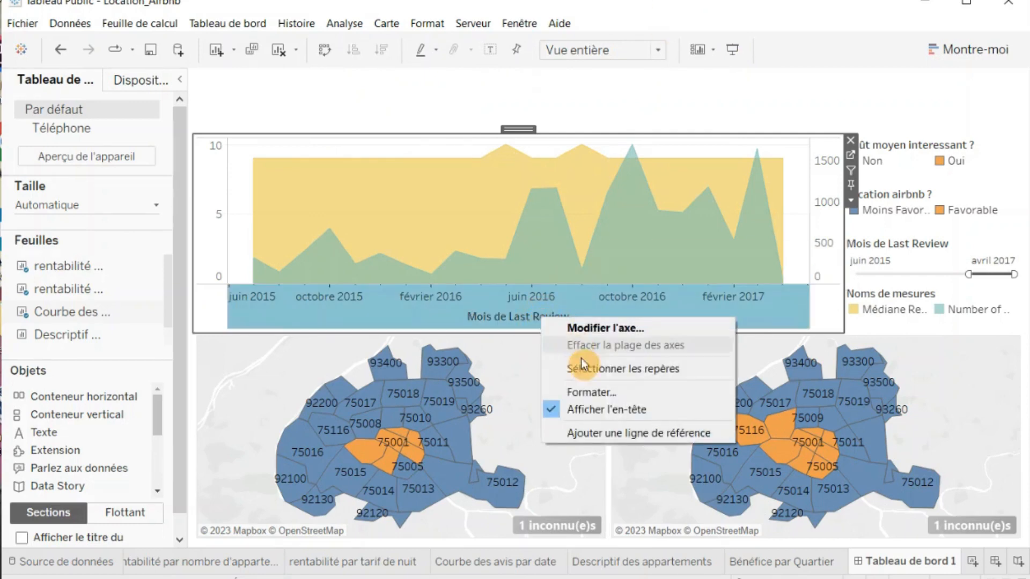
double_click(510, 318)
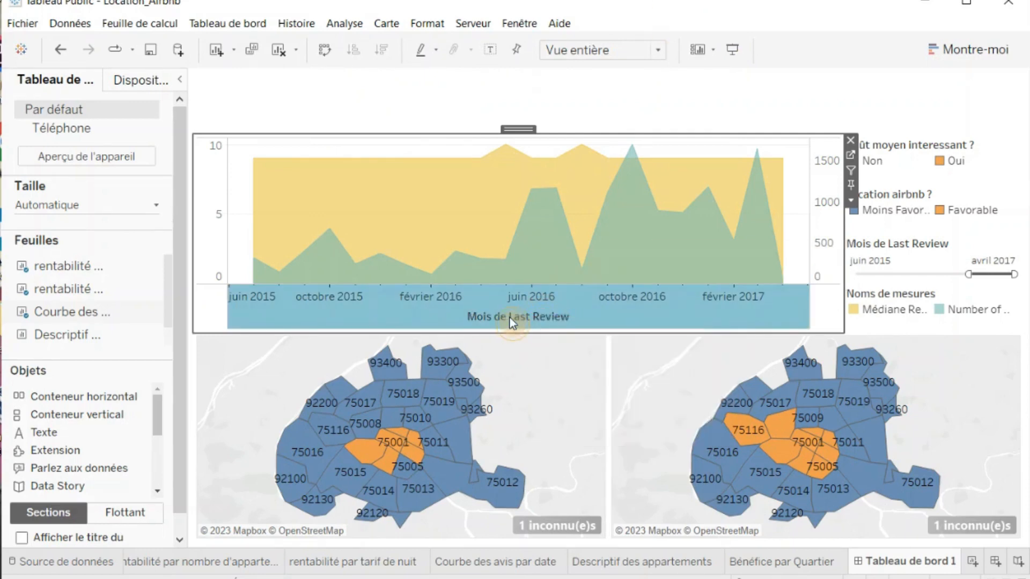
left_click_drag(601, 450, 474, 448)
type("Titre")
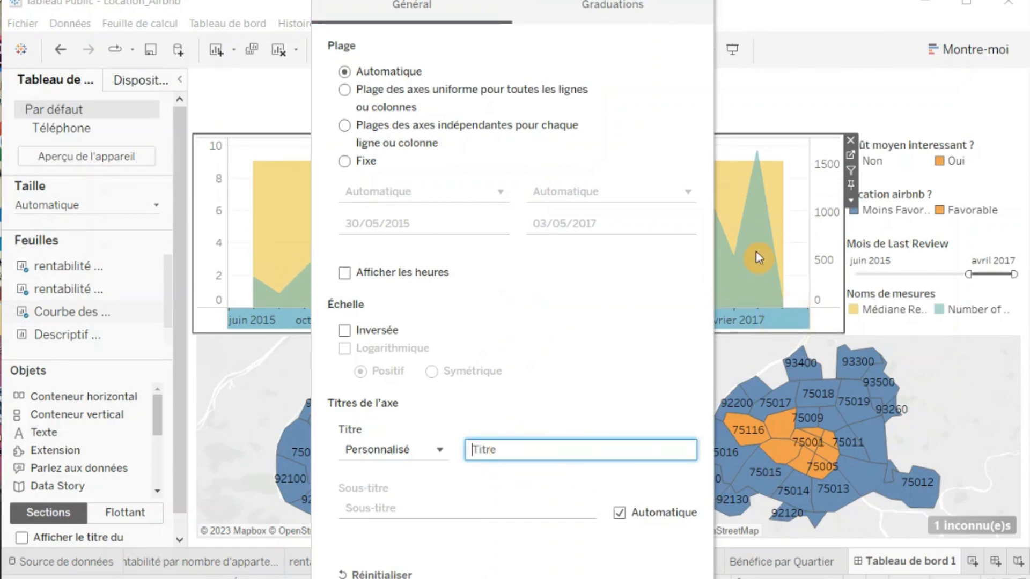
left_click(697, 1)
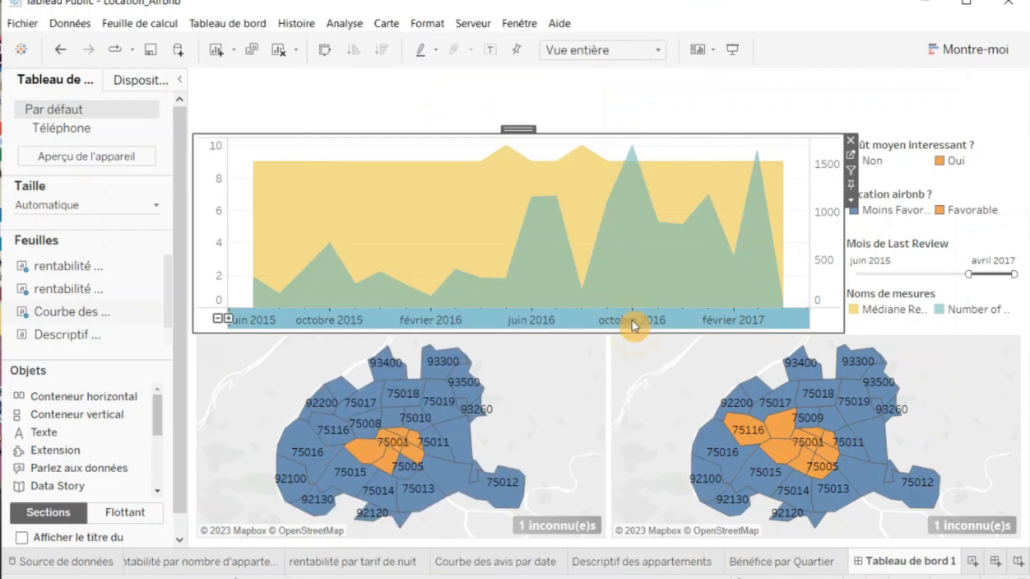
left_click(658, 223)
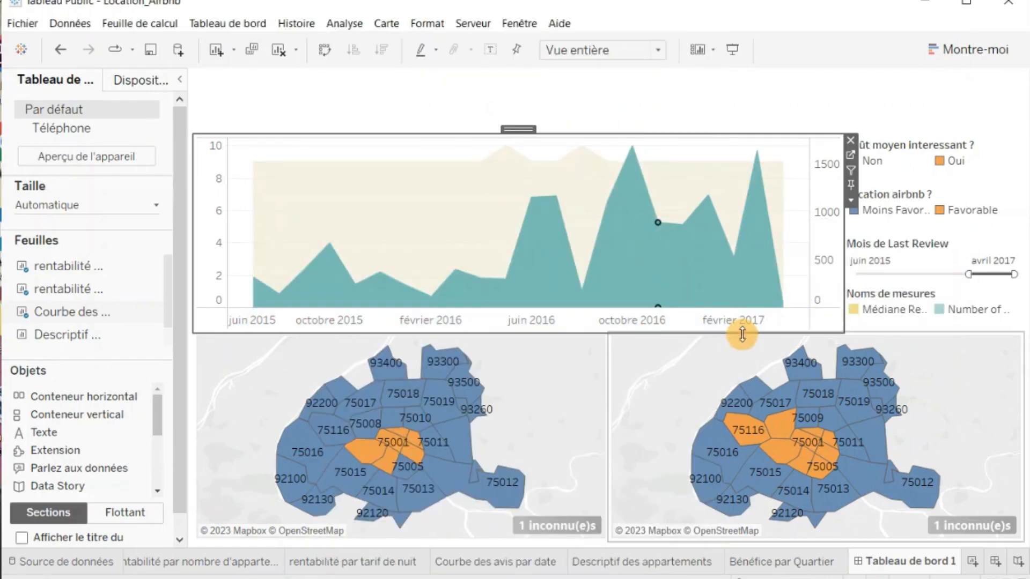
left_click(832, 316)
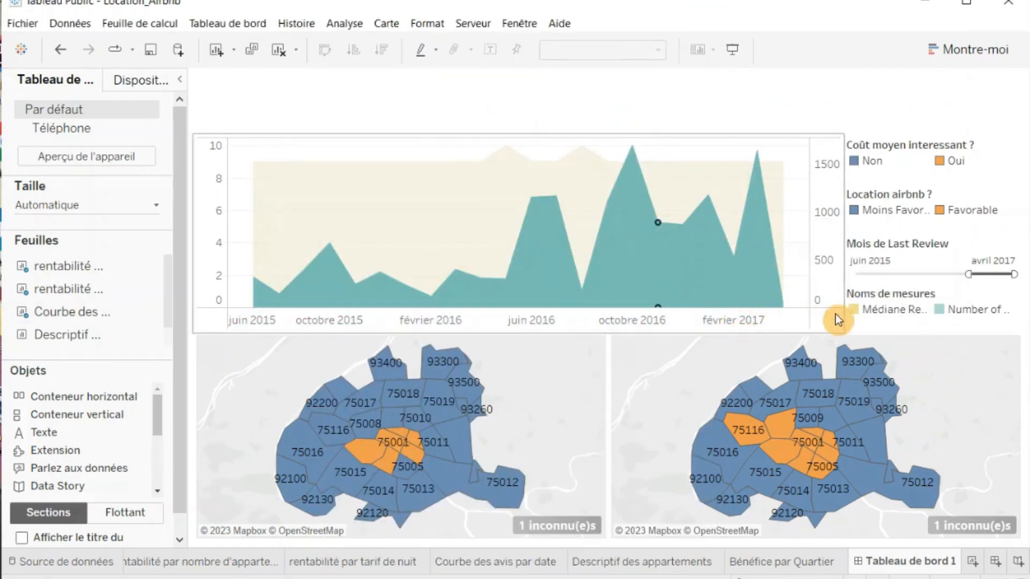
Move the "Noms de mesures" legend to the head of the legend column and place the "Mois de Last Review" filter above it.
left_click(918, 315)
left_click_drag(938, 279, 938, 158)
left_click(933, 309)
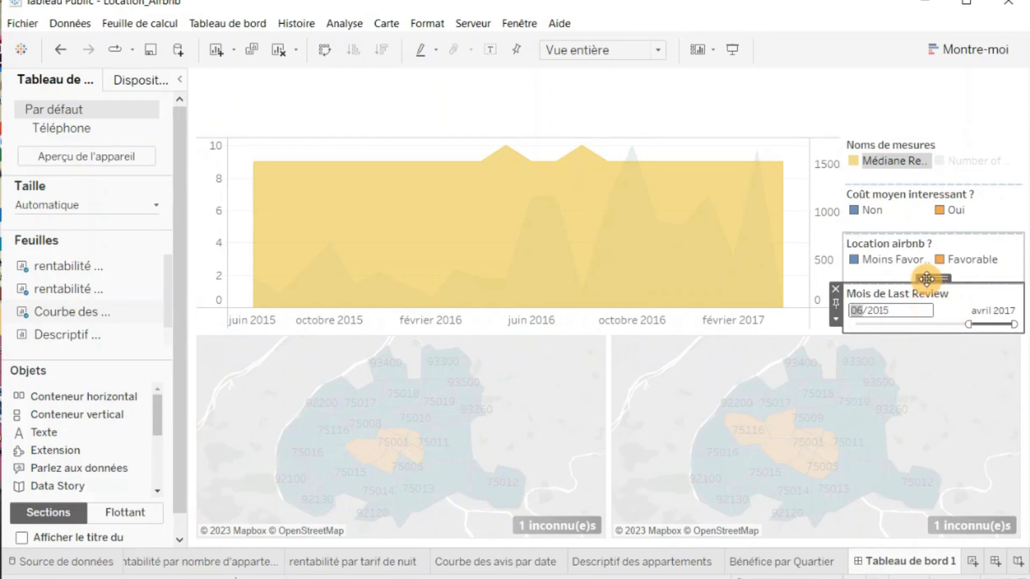
left_click_drag(926, 278, 942, 156)
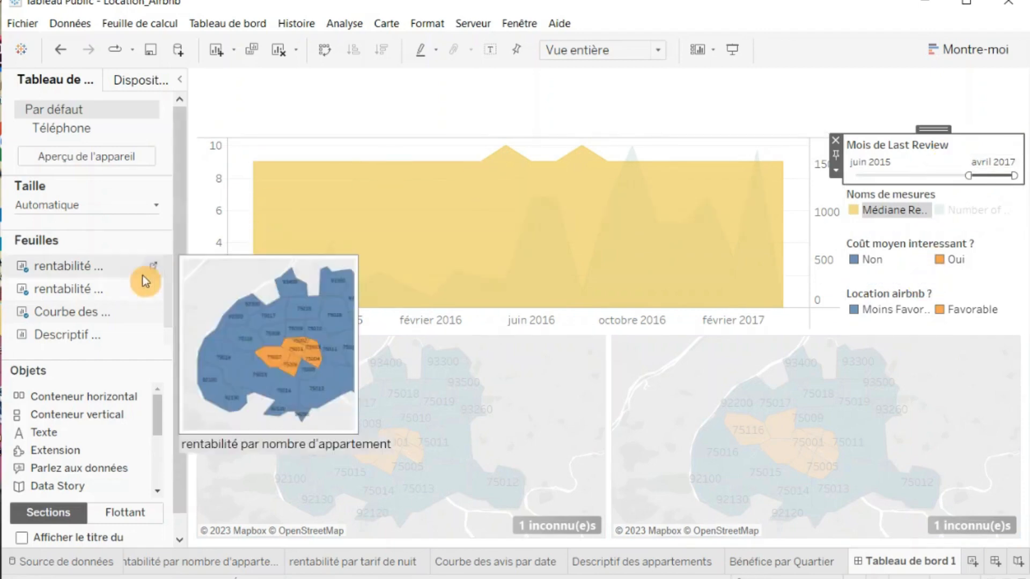
Place the sheet "Descriptif des appartements" in the empty container above the review curve and make its row taller by reducing the map row.
mouse_move(64, 335)
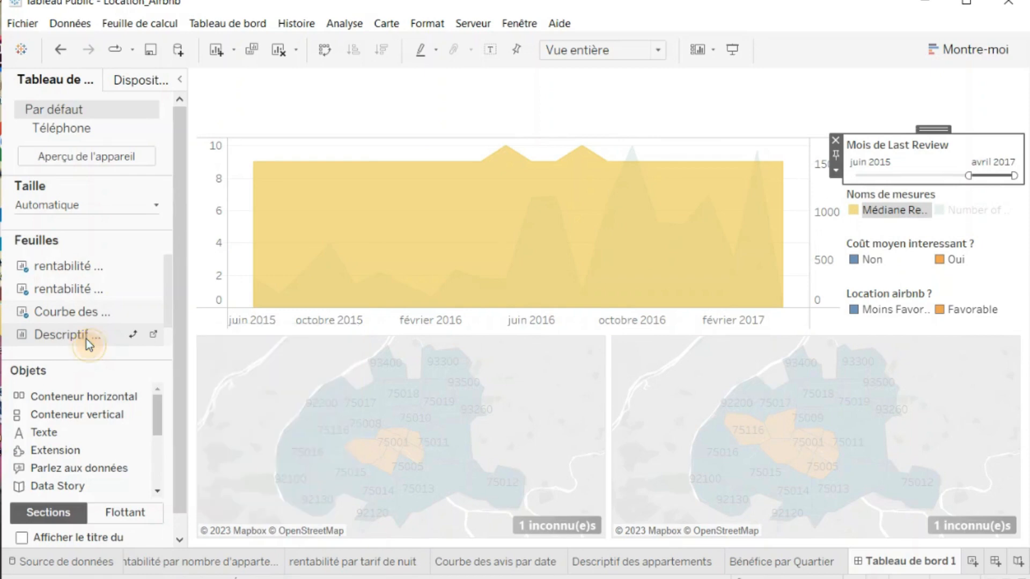
left_click_drag(86, 339, 409, 113)
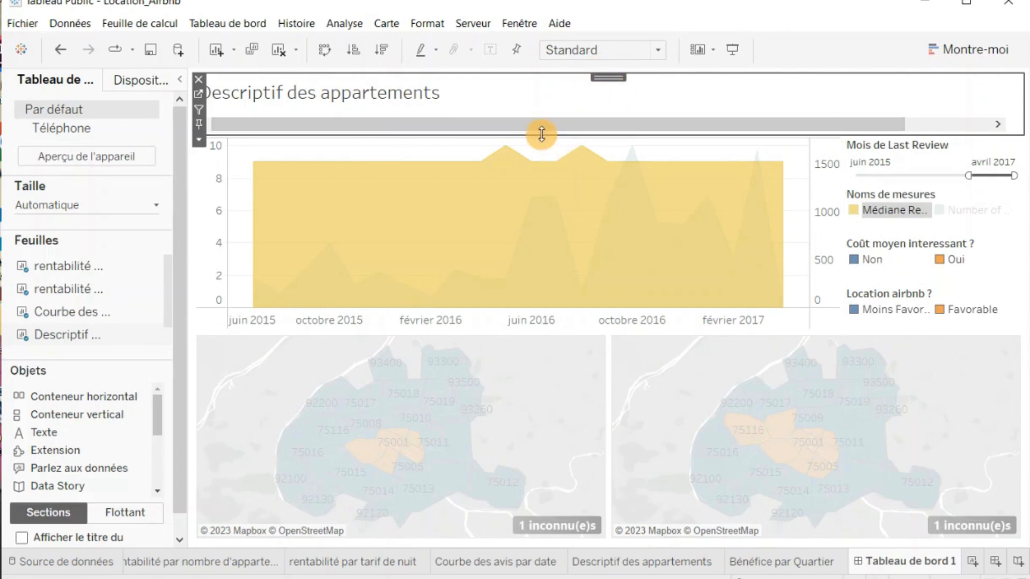
left_click(494, 388)
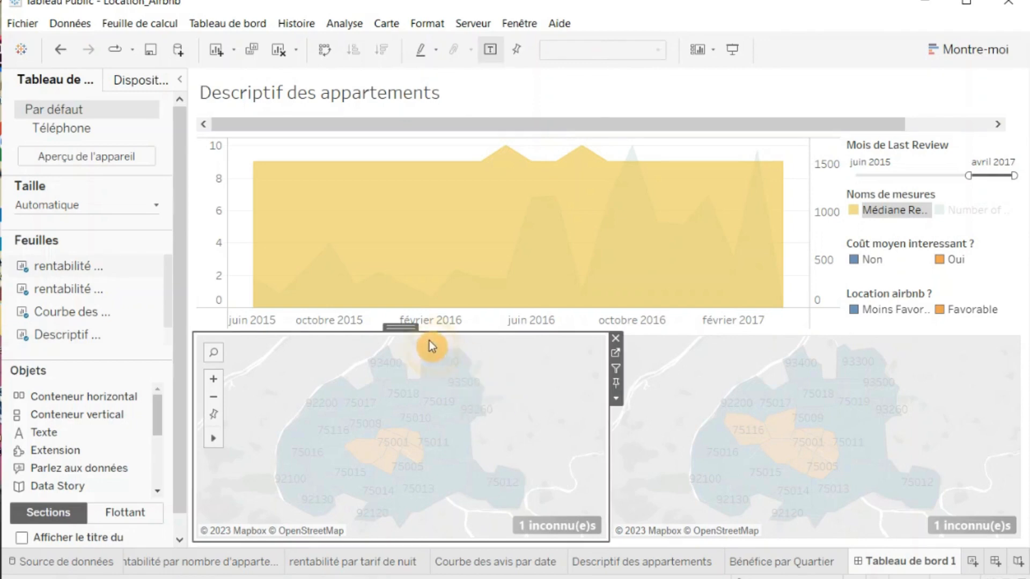
left_click_drag(413, 333, 414, 358)
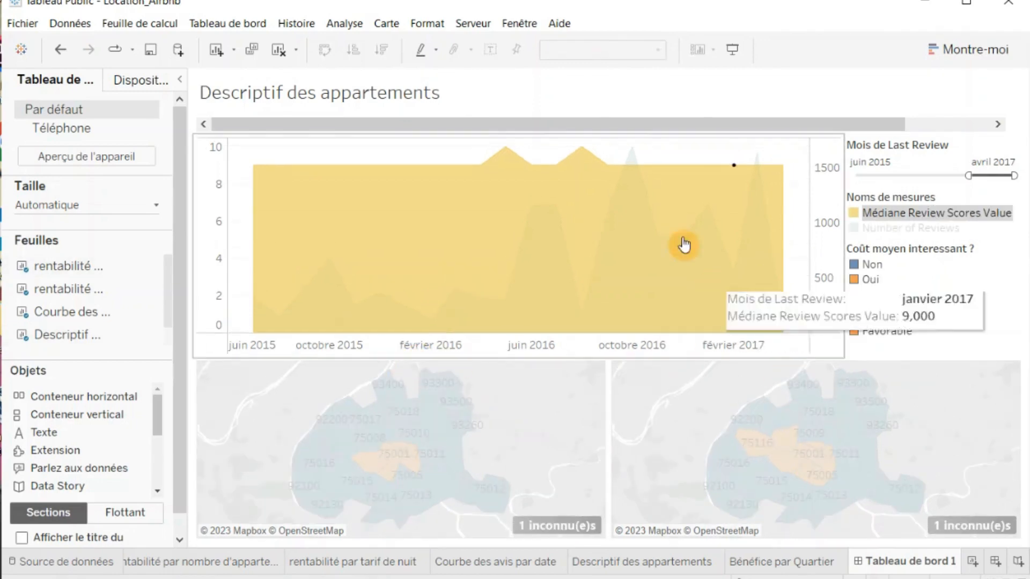
left_click_drag(545, 134, 545, 155)
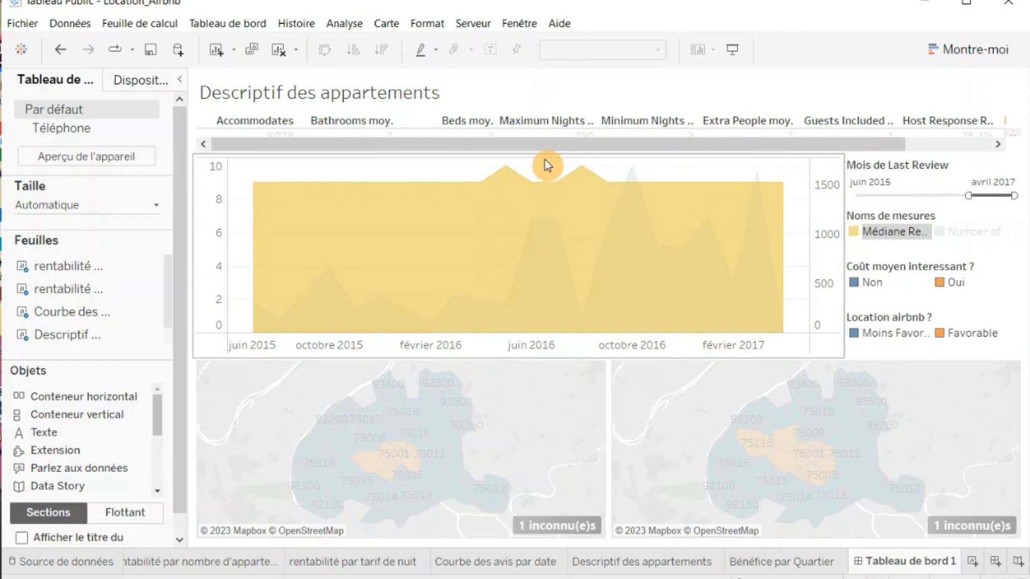
Shrink the map row slightly more and lower the review curve's upper edge to give the apartment description table extra height.
left_click(476, 389)
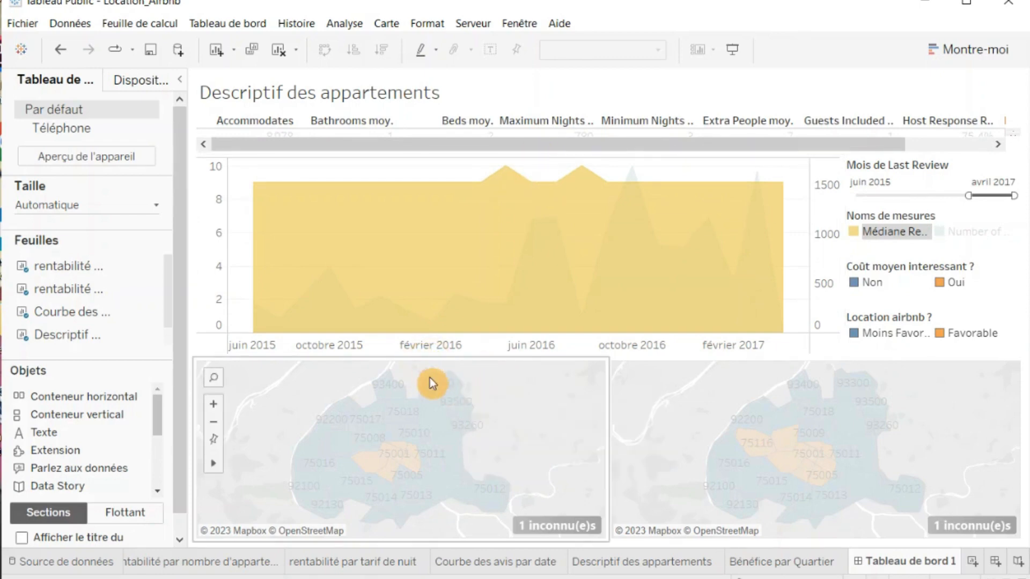
left_click(409, 354)
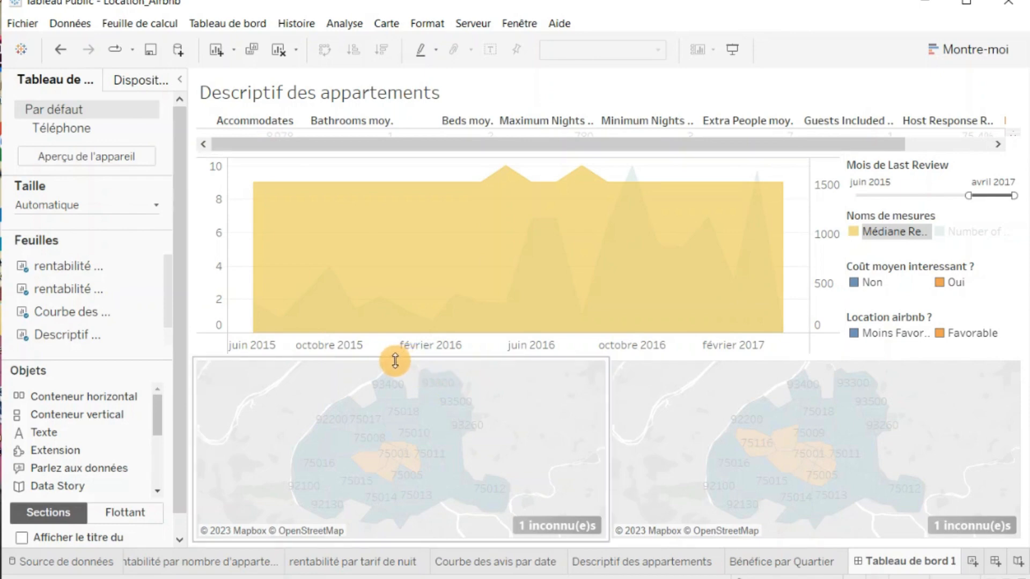
left_click(395, 380)
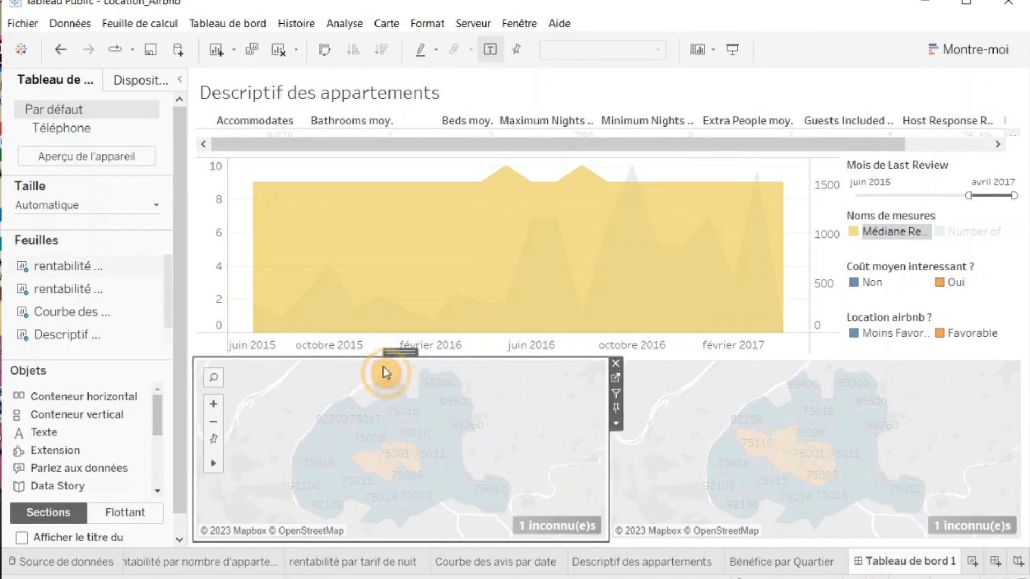
left_click_drag(395, 357, 398, 371)
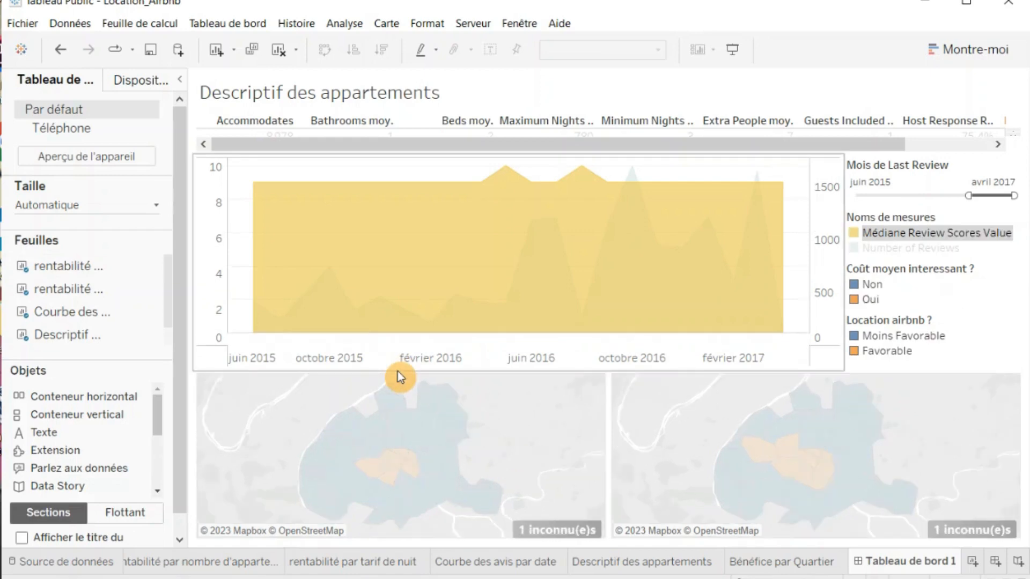
left_click(658, 407)
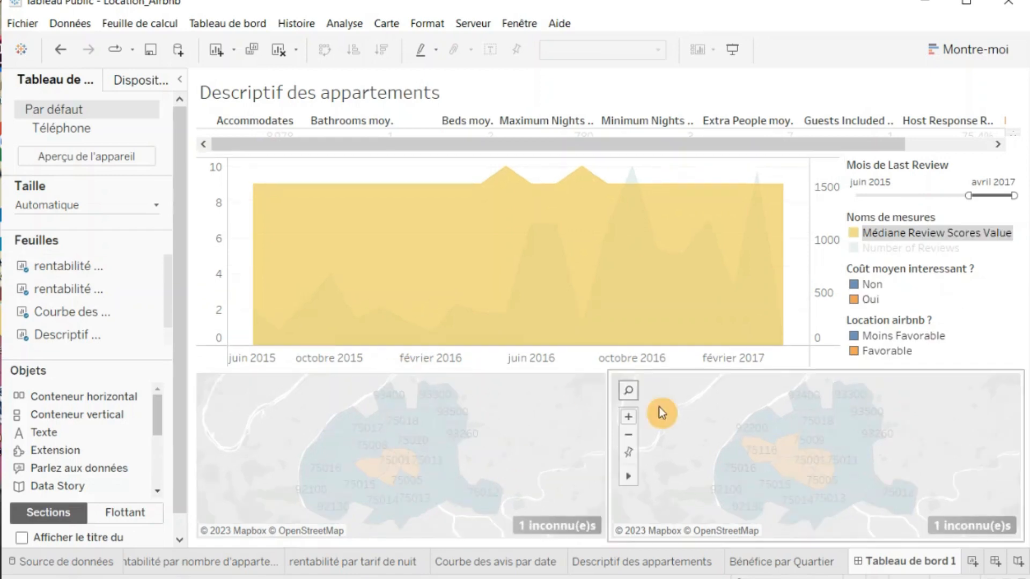
left_click(581, 260)
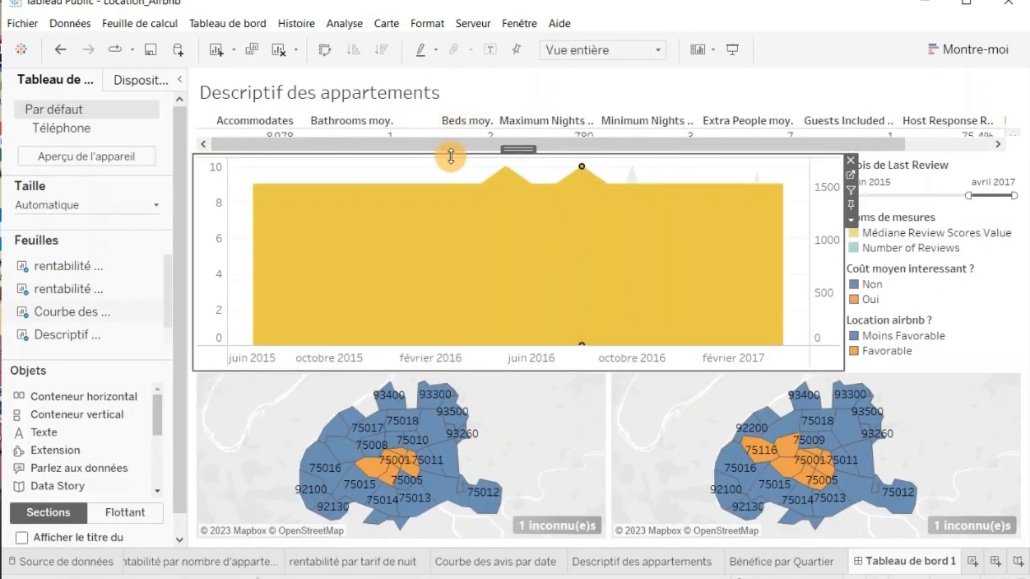
left_click_drag(451, 155, 452, 169)
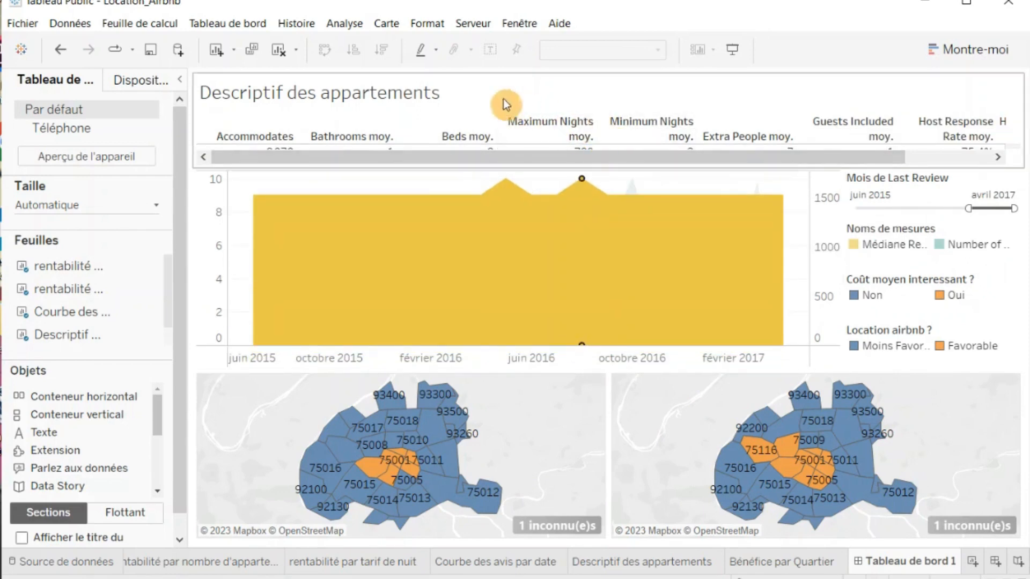
Set the font size of the "Descriptif des appartements" title to 12.
double_click(418, 95)
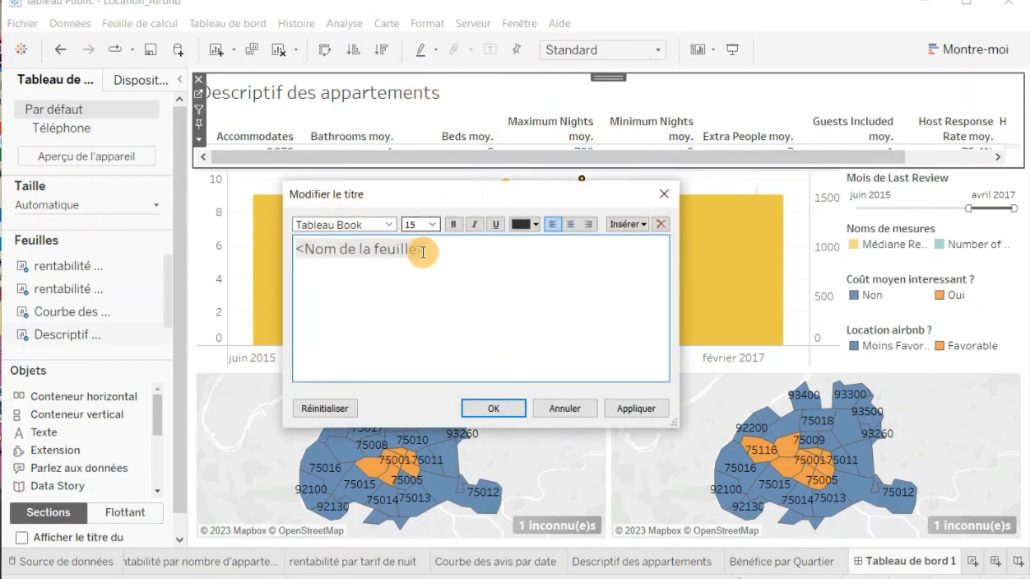
left_click(432, 228)
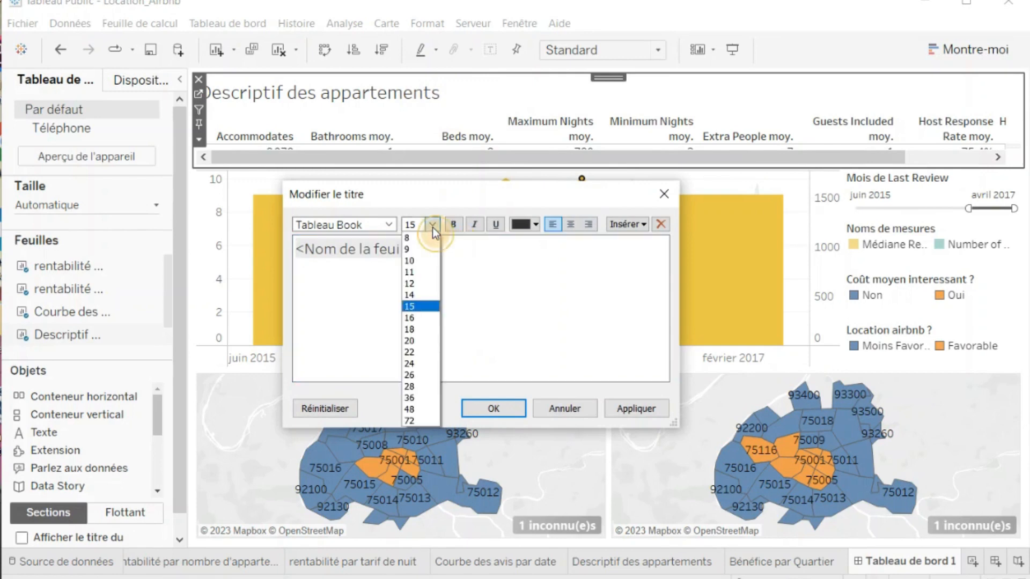
left_click(418, 279)
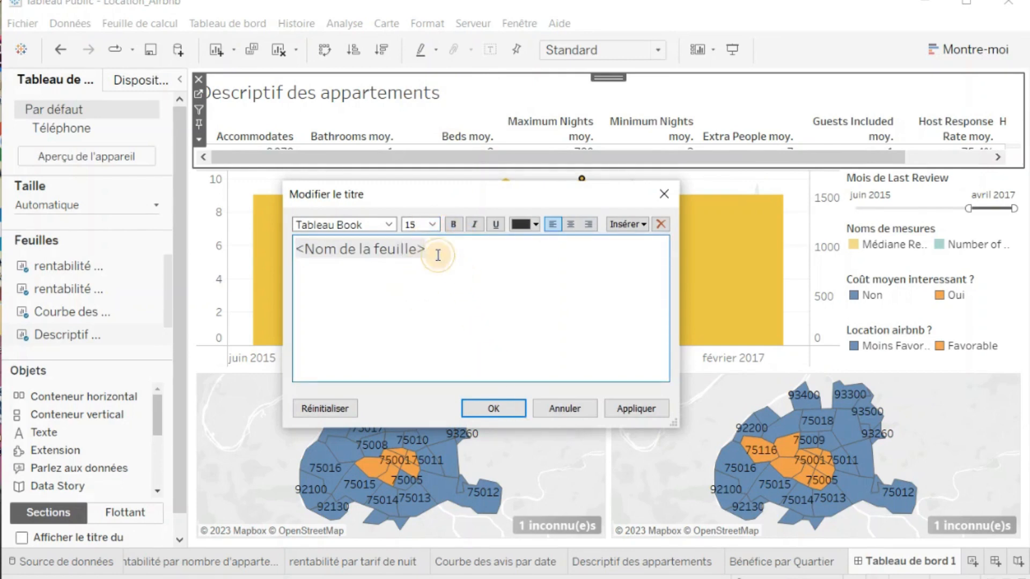
left_click_drag(429, 249, 284, 248)
left_click(433, 225)
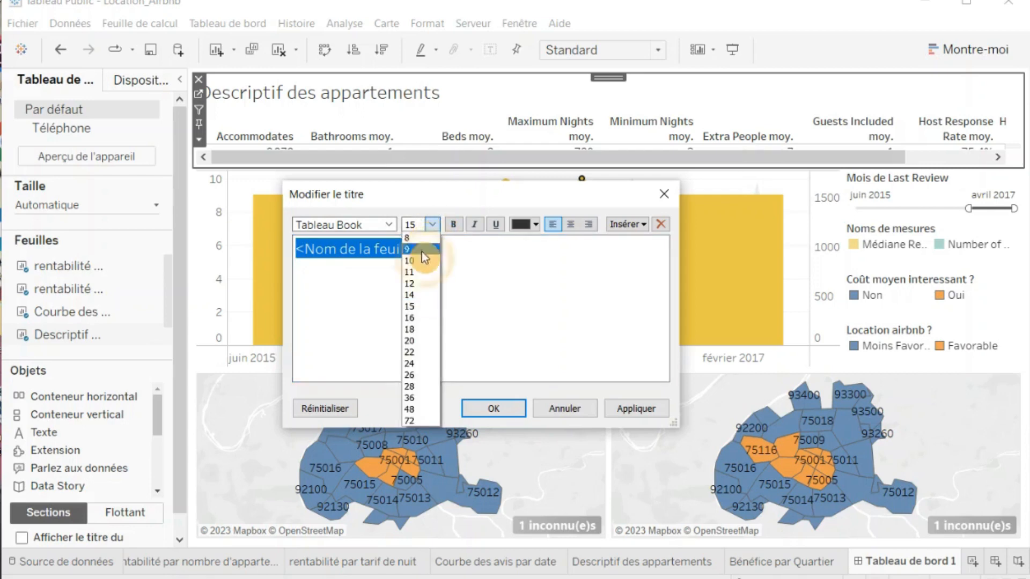
left_click(418, 282)
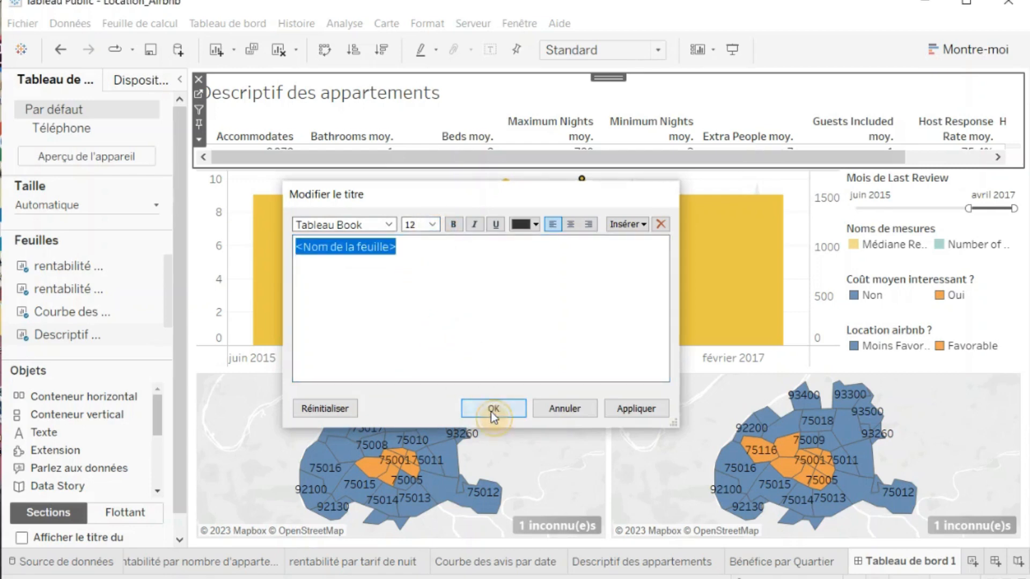
left_click(490, 412)
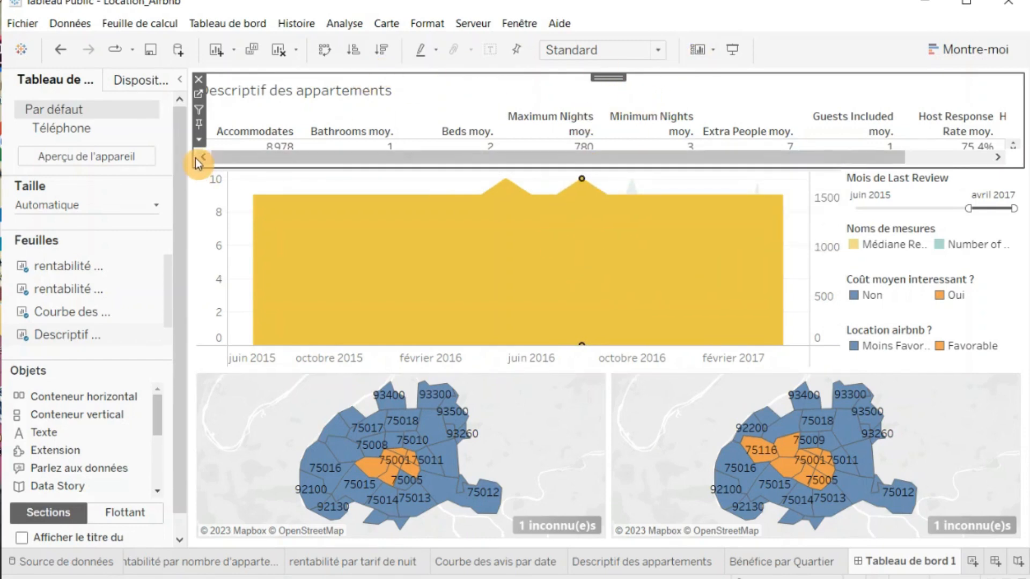
Set the apartment description table's fit to "Ajuster la largeur" so all its columns span the container.
left_click(197, 144)
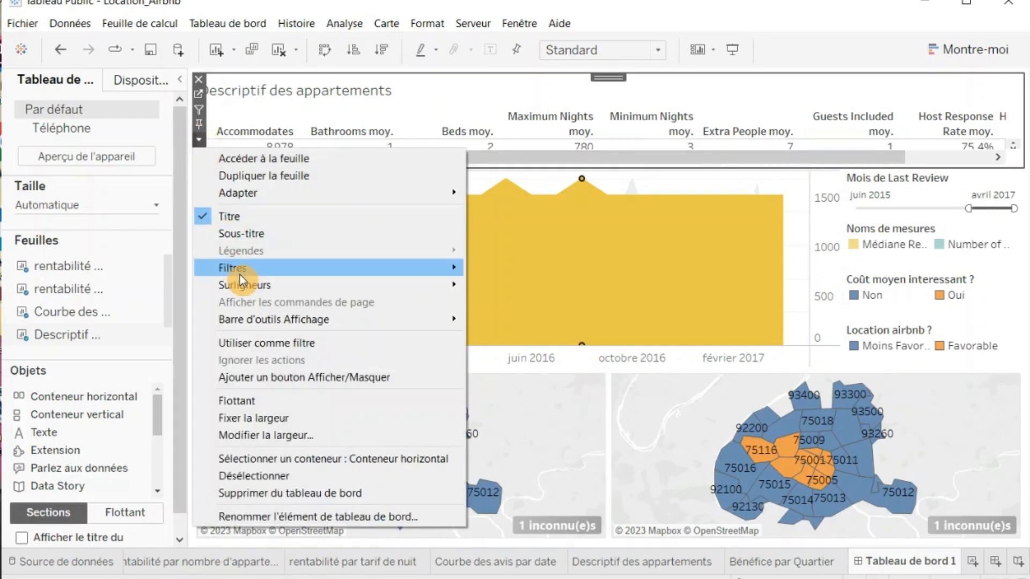
mouse_move(247, 286)
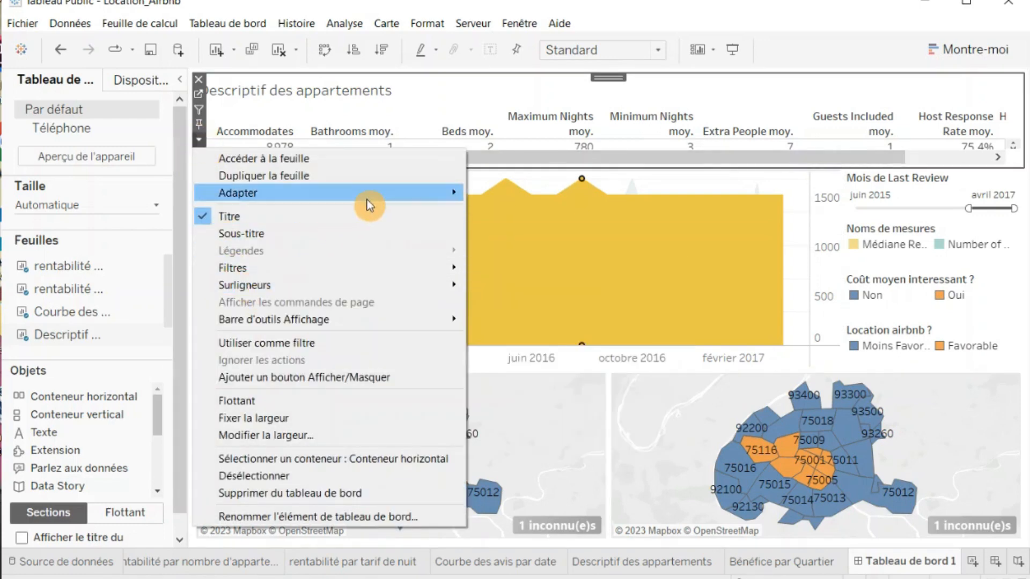
mouse_move(368, 202)
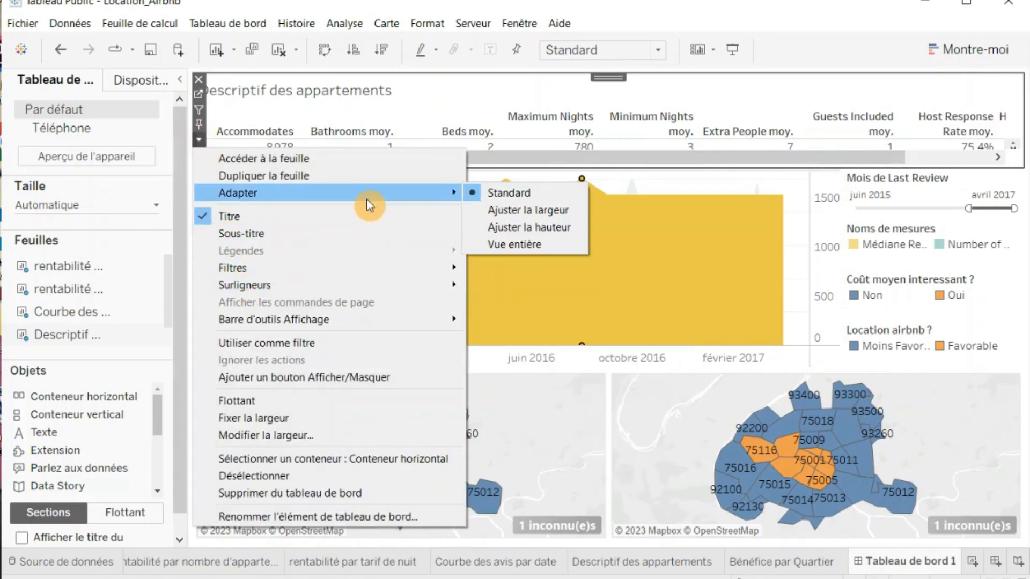
left_click(494, 210)
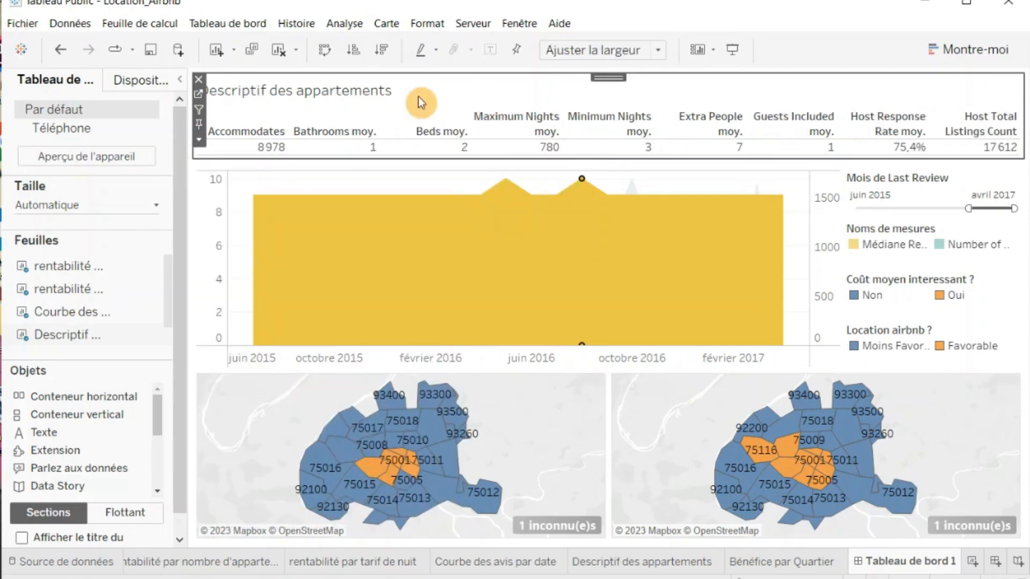